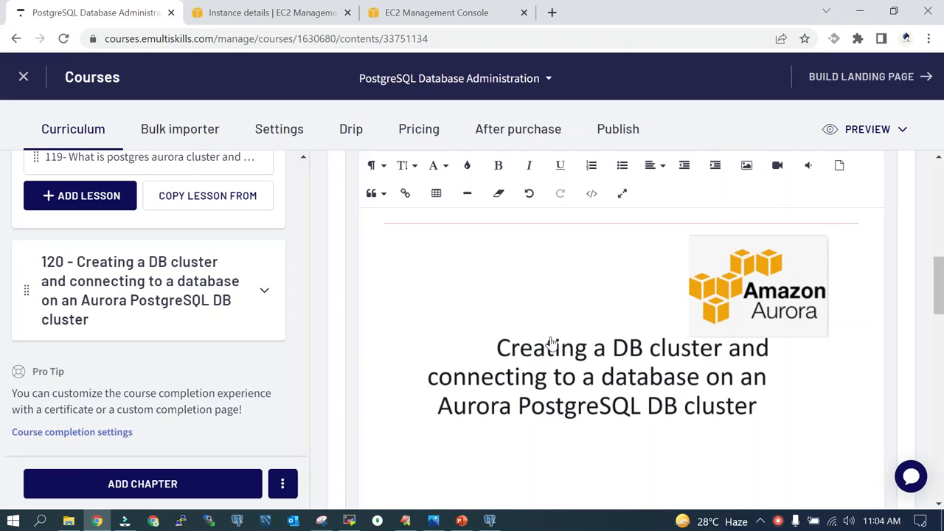
{"action": "scroll", "coordinate": [711, 417], "scroll_direction": "down", "scroll_amount": 2}
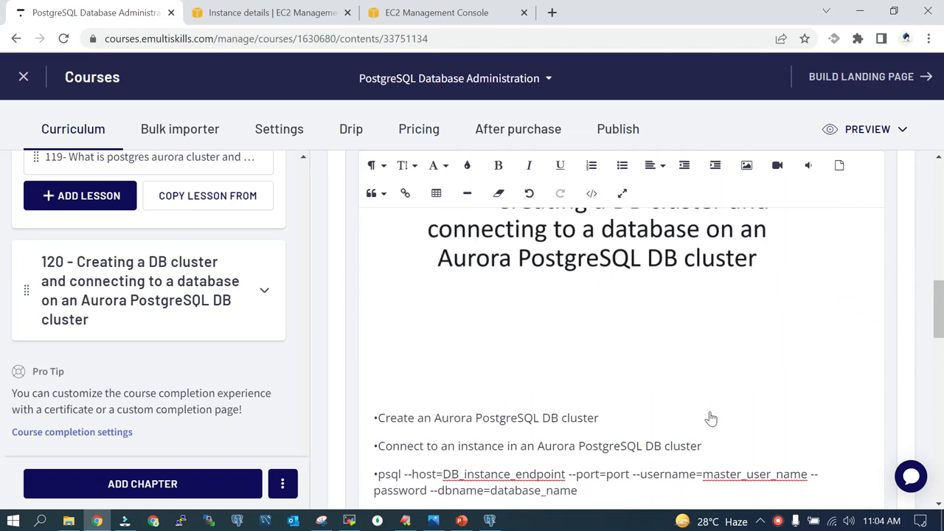
{"action": "scroll", "coordinate": [711, 417], "scroll_direction": "down", "scroll_amount": 1}
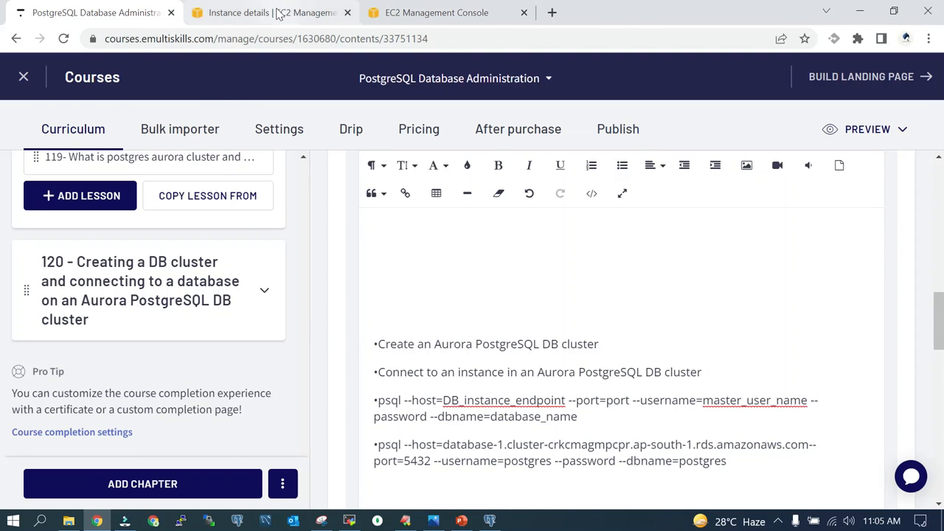
Switch through the EC2 instance and security group tabs and search the console services for 'rds'.
{"action": "left_click", "coordinate": [281, 13]}
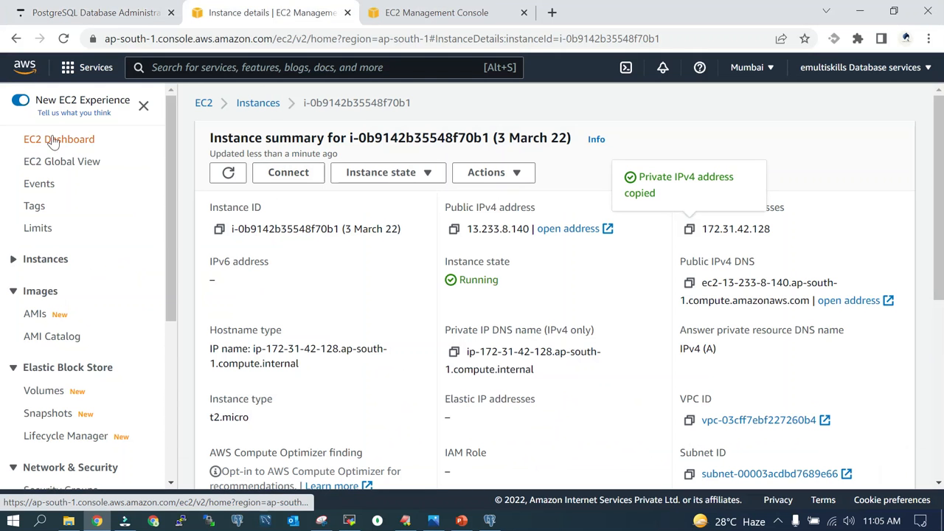
{"action": "left_click", "coordinate": [422, 15]}
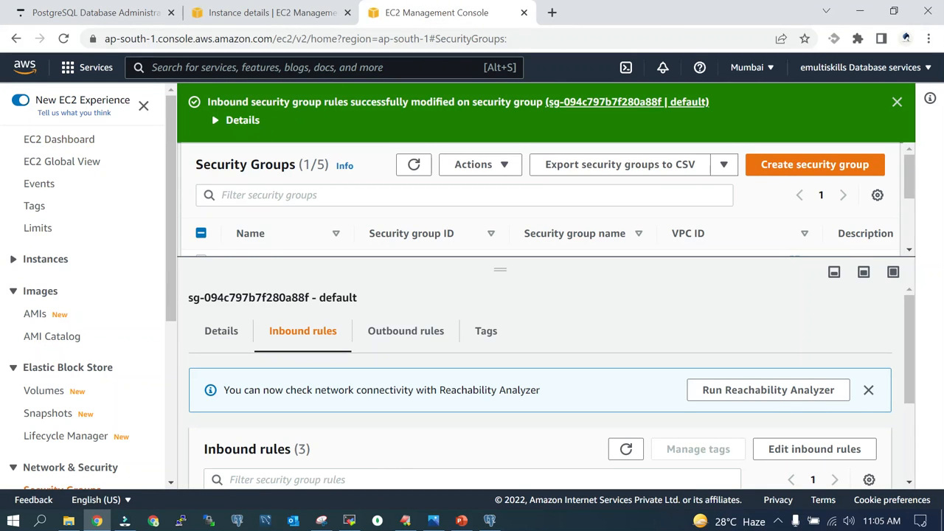
{"action": "left_click", "coordinate": [220, 67]}
{"action": "type", "text": "rds"}
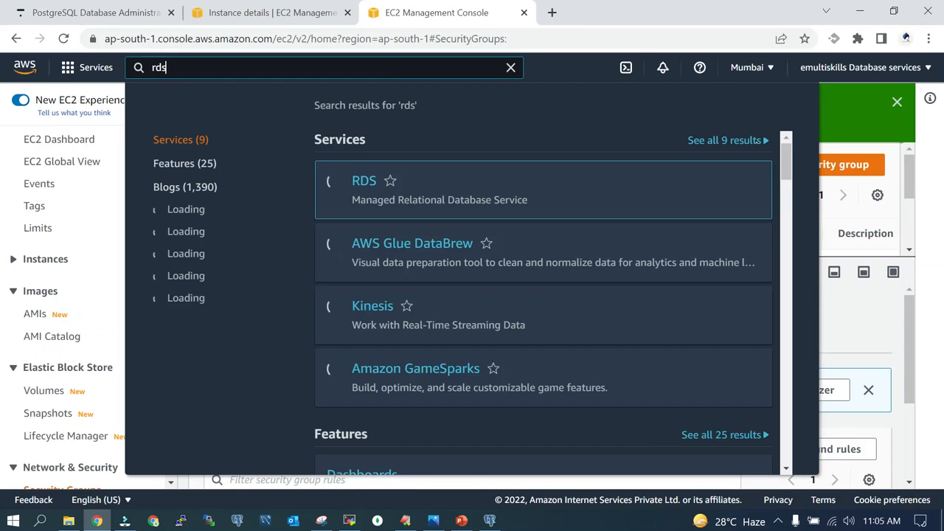
Choose RDS from the results so the RDS dashboard lists the region's database resources.
{"action": "left_click", "coordinate": [362, 183]}
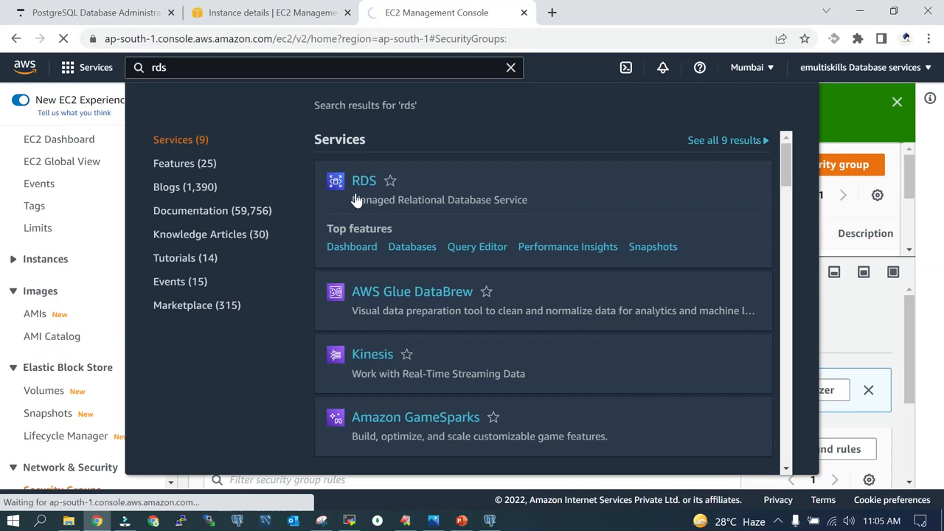
{"action": "left_click", "coordinate": [364, 186]}
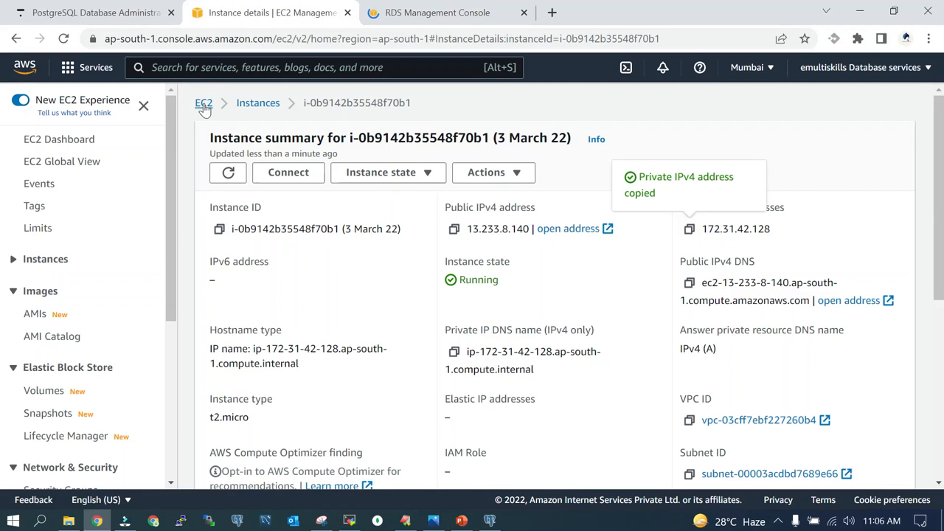
{"action": "left_click", "coordinate": [204, 103]}
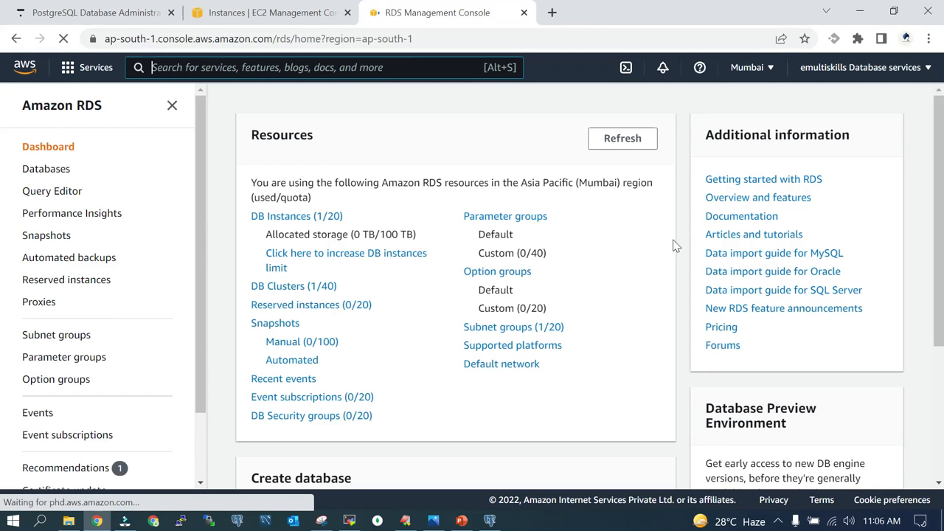
View the existing DB instances, return to the RDS dashboard and start creating a new database.
{"action": "left_click", "coordinate": [297, 218]}
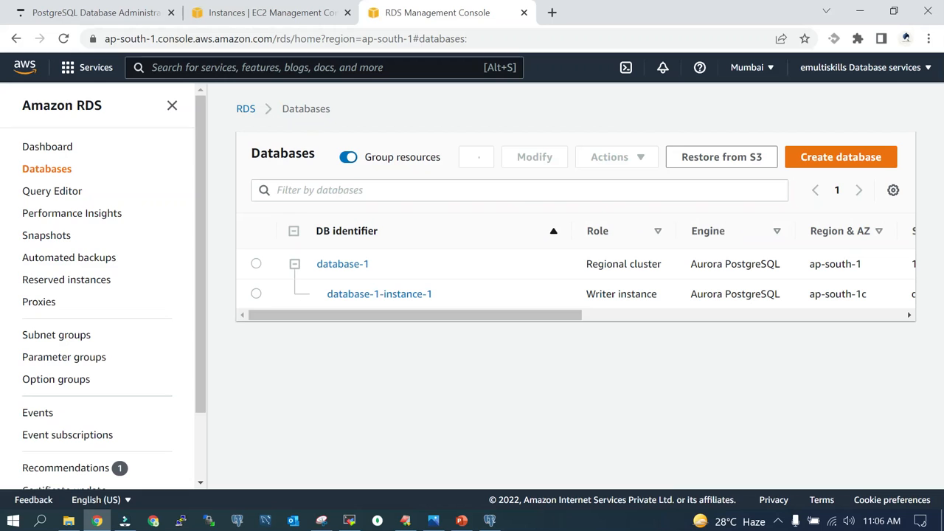
{"action": "left_click", "coordinate": [245, 109]}
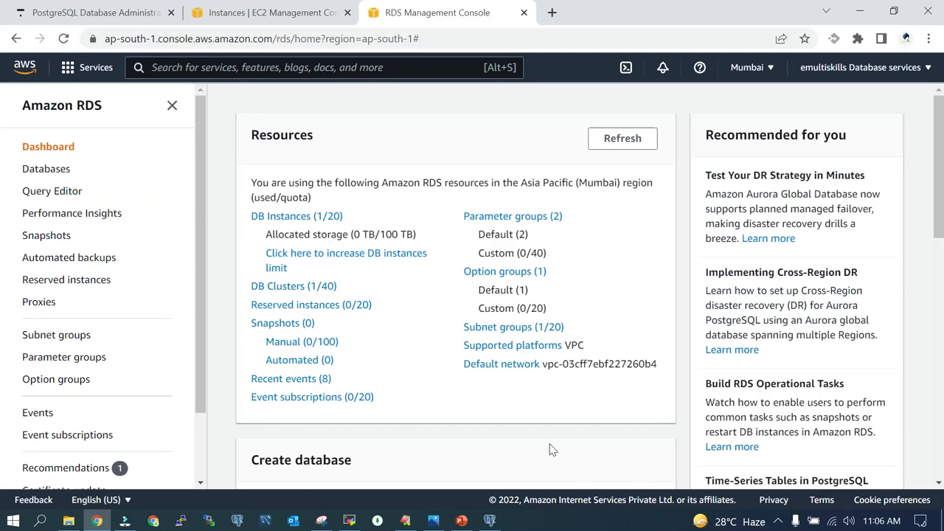
{"action": "scroll", "coordinate": [552, 451], "scroll_direction": "down", "scroll_amount": 2}
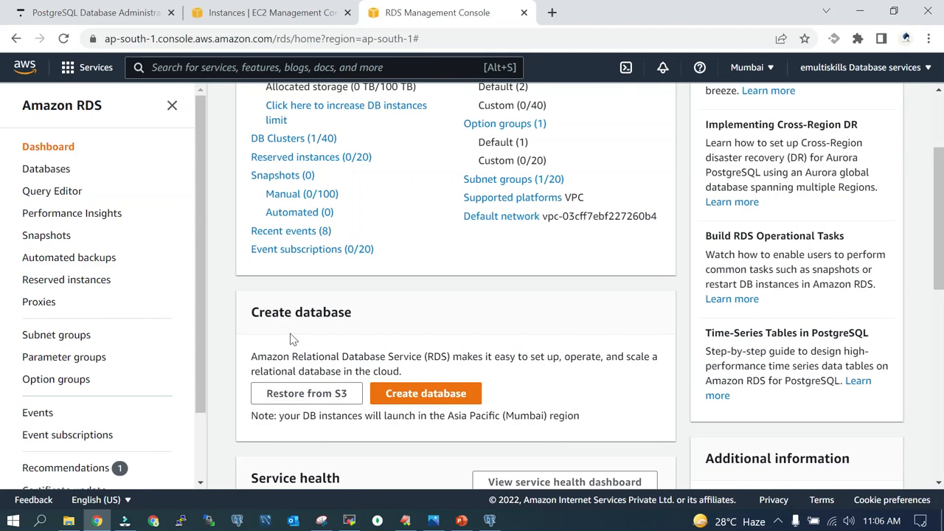
{"action": "scroll", "coordinate": [611, 373], "scroll_direction": "down", "scroll_amount": 1}
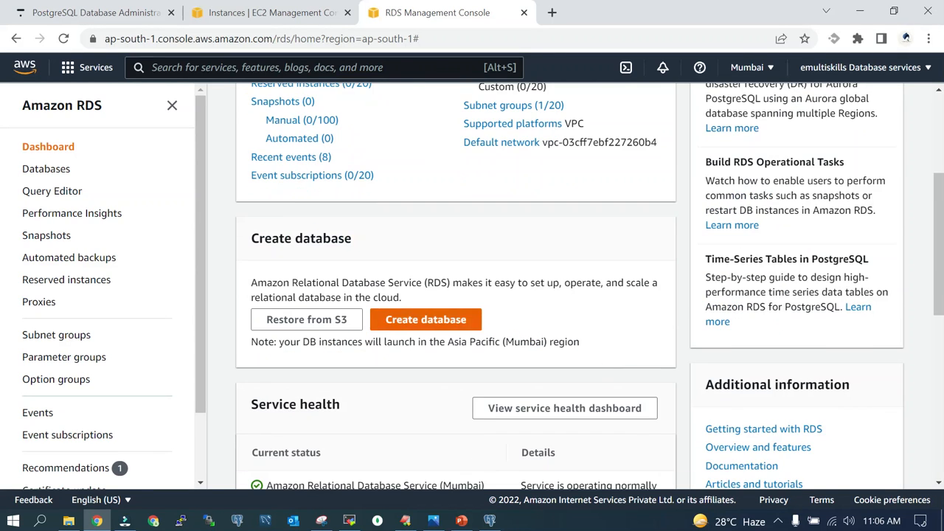
{"action": "left_click", "coordinate": [428, 325]}
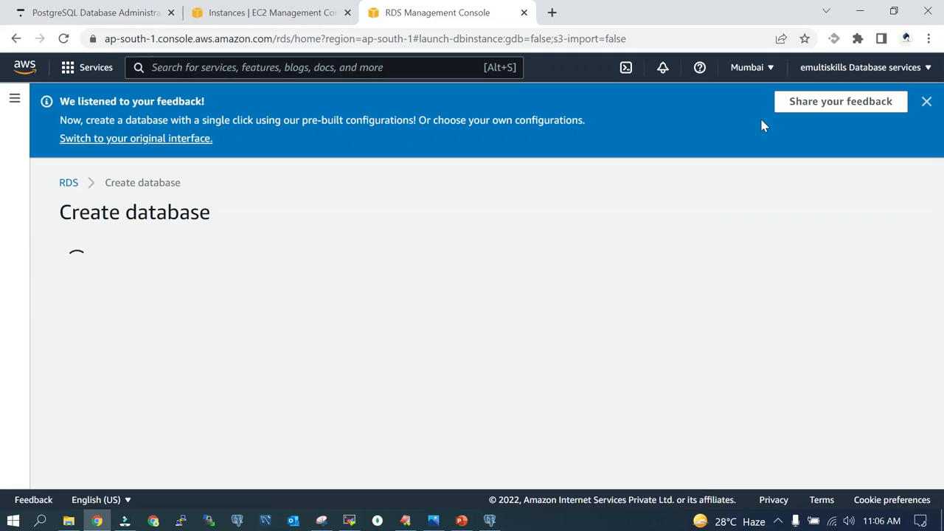
Dismiss the feedback banner and choose the Aurora PostgreSQL-Compatible Edition engine.
{"action": "left_click", "coordinate": [928, 103]}
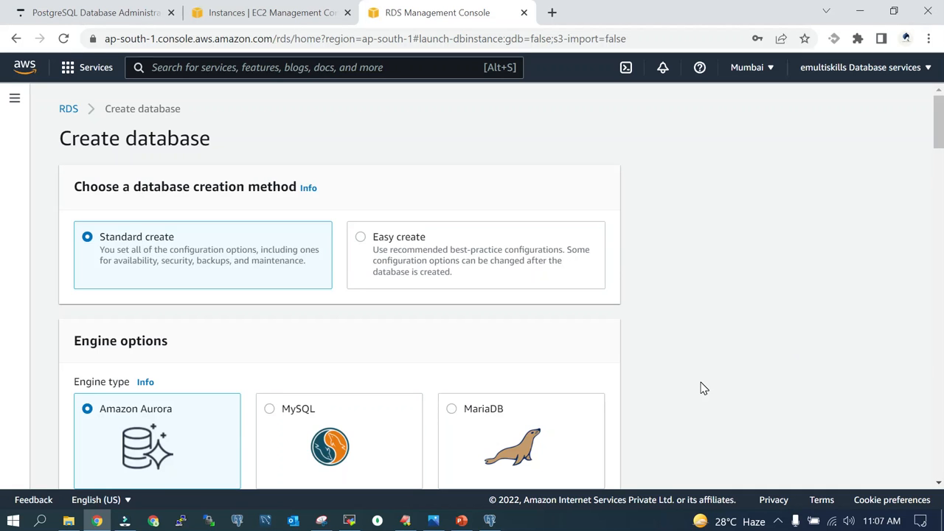
{"action": "scroll", "coordinate": [702, 388], "scroll_direction": "down", "scroll_amount": 1}
{"action": "scroll", "coordinate": [703, 388], "scroll_direction": "down", "scroll_amount": 1}
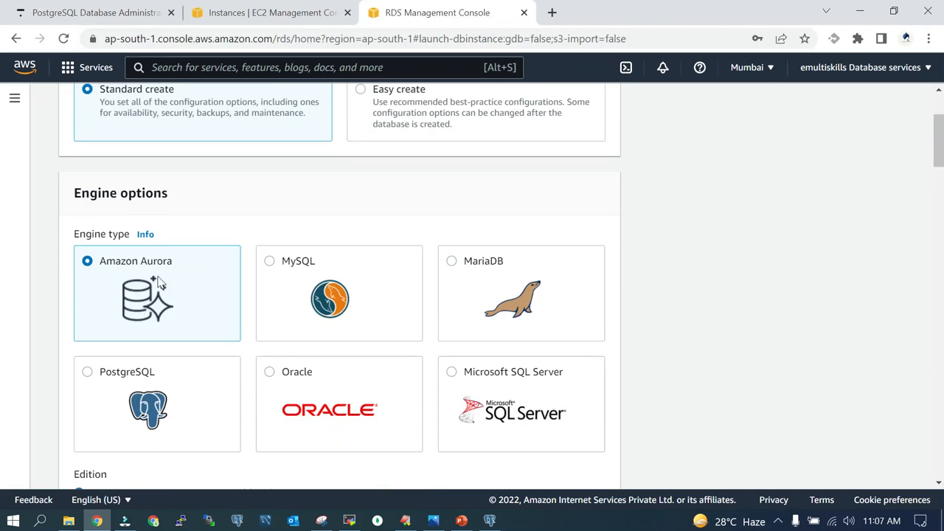
{"action": "scroll", "coordinate": [768, 375], "scroll_direction": "down", "scroll_amount": 2}
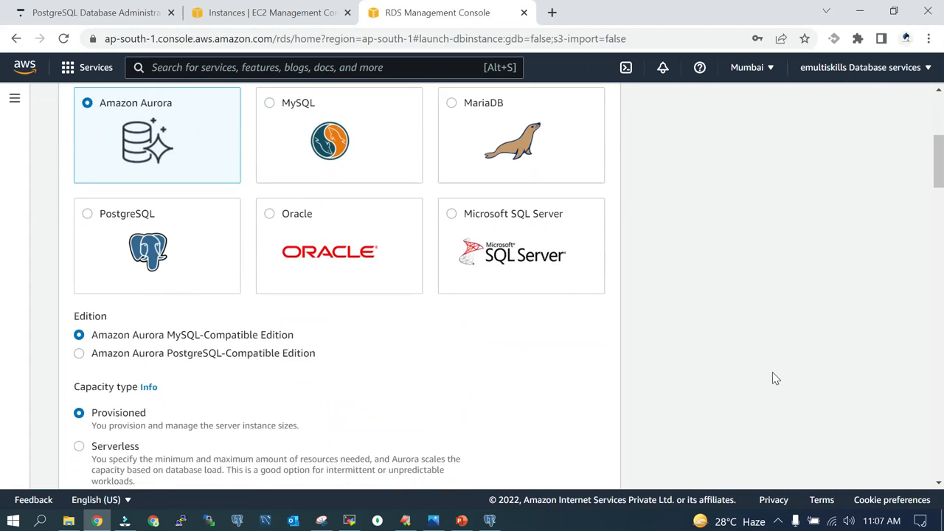
{"action": "scroll", "coordinate": [764, 371], "scroll_direction": "down", "scroll_amount": 1}
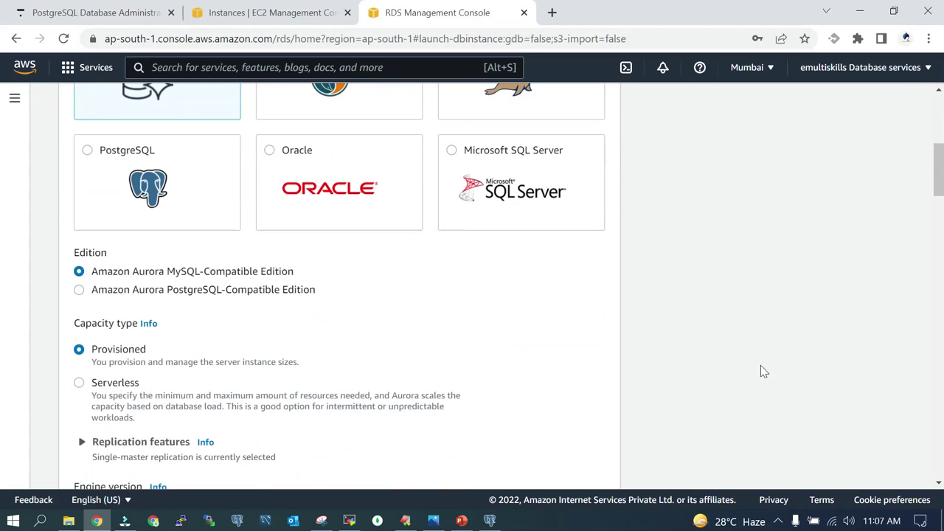
{"action": "left_click", "coordinate": [78, 291]}
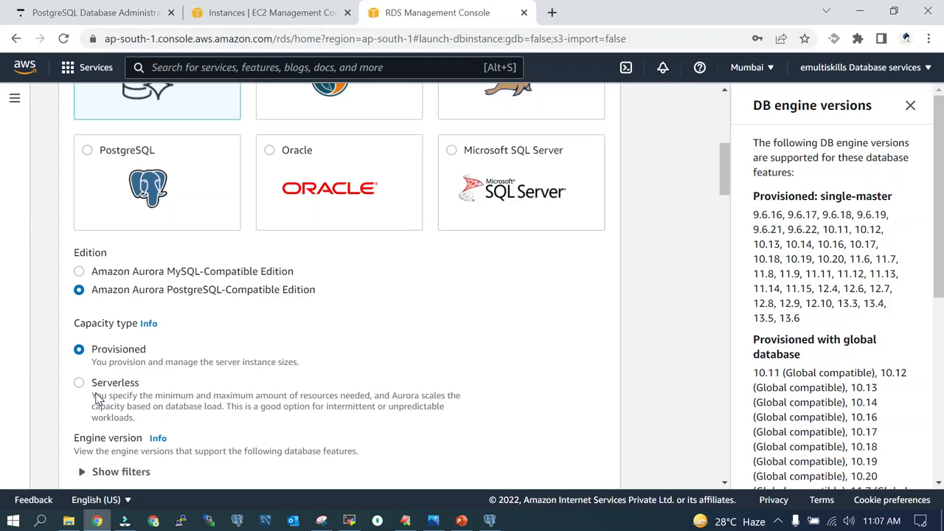
{"action": "scroll", "coordinate": [542, 395], "scroll_direction": "down", "scroll_amount": 2}
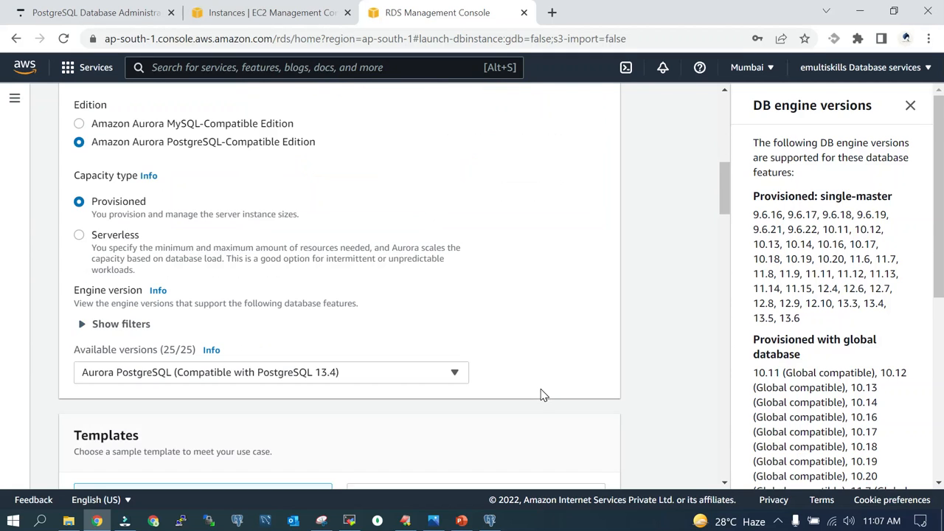
Select PostgreSQL 13.6 from the available engine versions.
{"action": "left_click", "coordinate": [452, 378]}
{"action": "left_click_drag", "start_coordinate": [457, 295], "coordinate": [456, 168]}
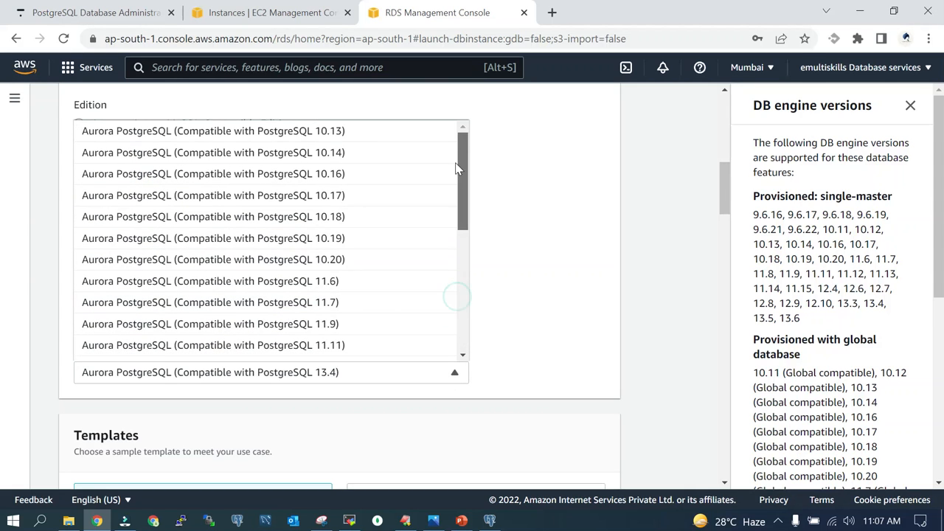
{"action": "left_click", "coordinate": [465, 141]}
{"action": "left_click_drag", "start_coordinate": [467, 148], "coordinate": [468, 349]}
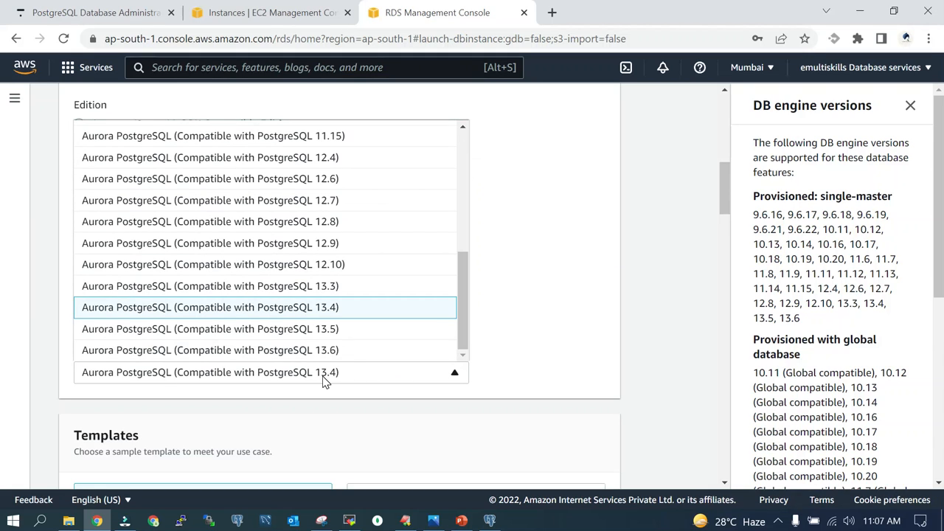
{"action": "left_click", "coordinate": [307, 351]}
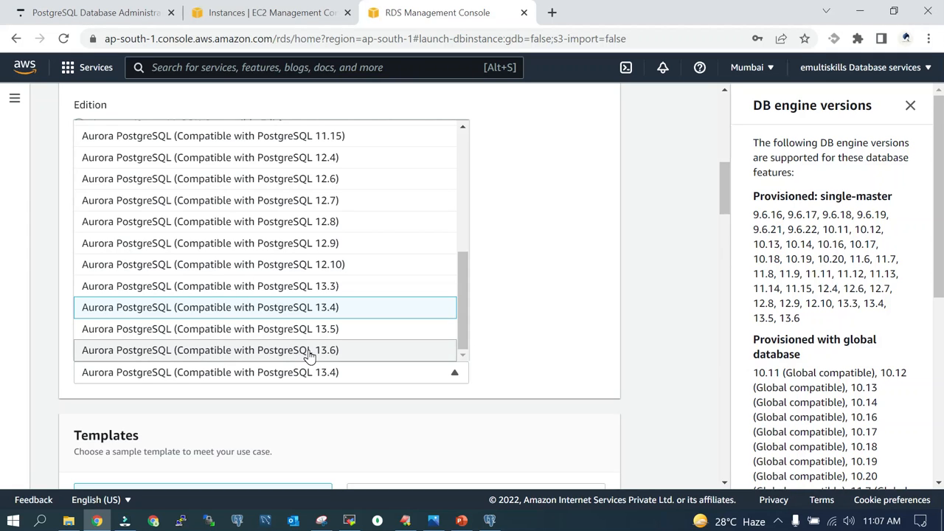
{"action": "left_click", "coordinate": [310, 352]}
{"action": "scroll", "coordinate": [494, 368], "scroll_direction": "down", "scroll_amount": 2}
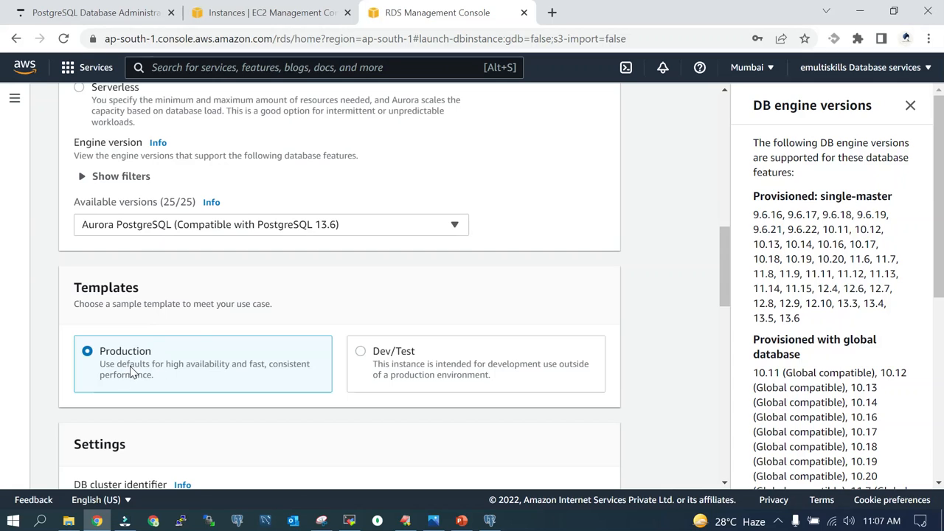
Use the Dev/Test template, auto-generate the master password, and pick burstable db.t3.medium with previous-generation classes included.
{"action": "left_click", "coordinate": [363, 357]}
{"action": "scroll", "coordinate": [493, 404], "scroll_direction": "down", "scroll_amount": 1}
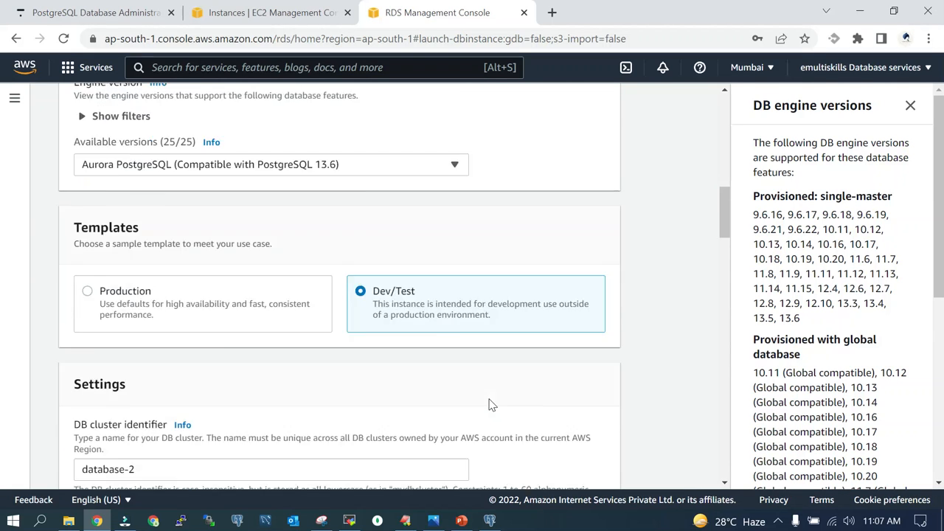
{"action": "scroll", "coordinate": [493, 404], "scroll_direction": "down", "scroll_amount": 1}
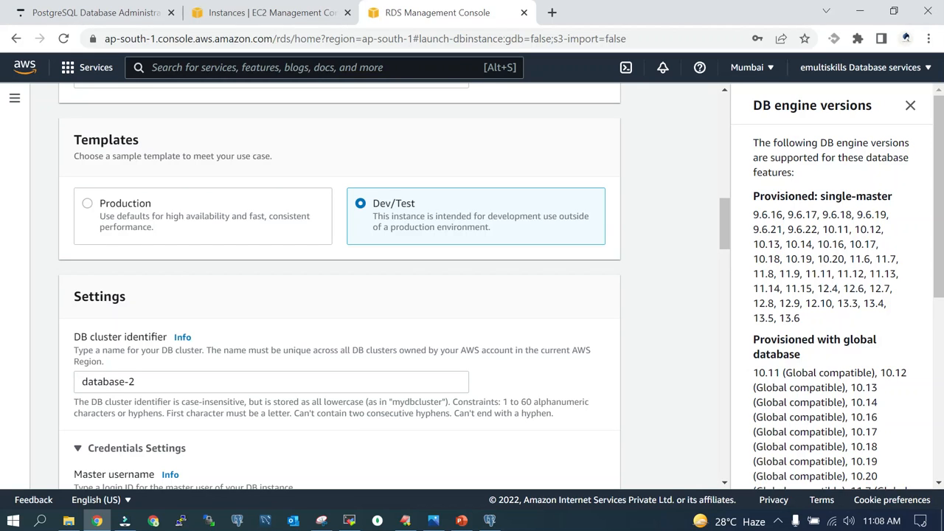
{"action": "scroll", "coordinate": [254, 416], "scroll_direction": "down", "scroll_amount": 1}
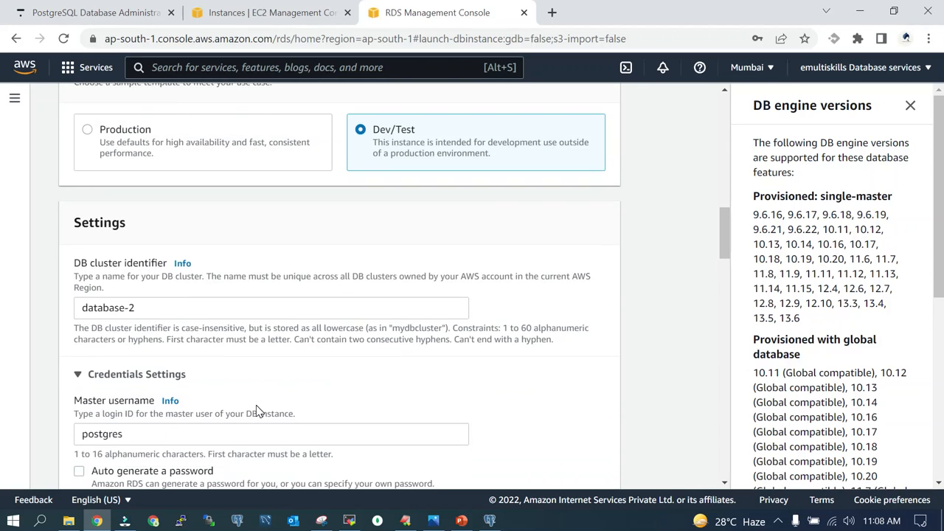
{"action": "scroll", "coordinate": [413, 394], "scroll_direction": "down", "scroll_amount": 1}
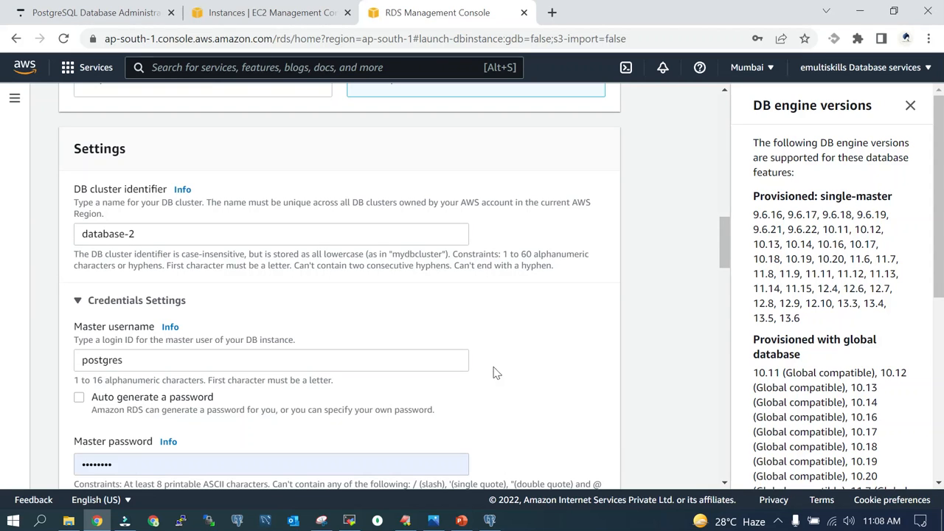
{"action": "scroll", "coordinate": [538, 380], "scroll_direction": "down", "scroll_amount": 1}
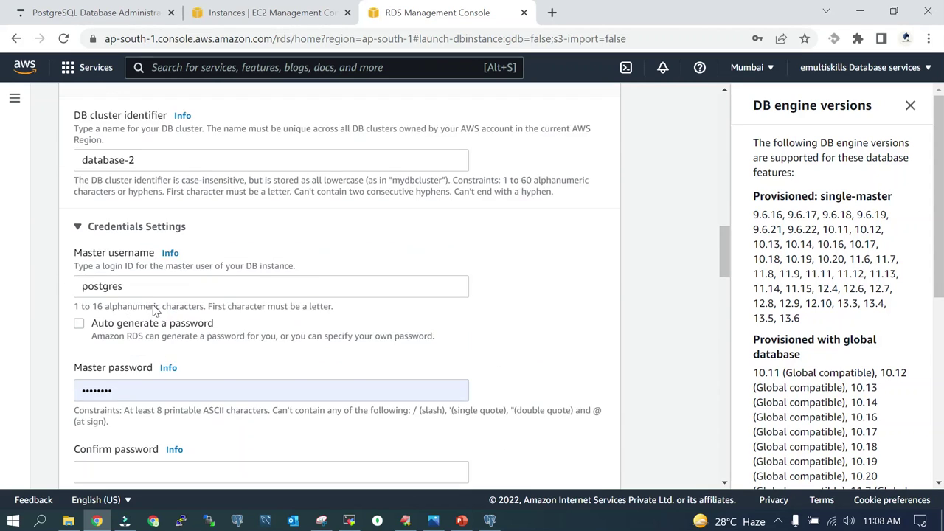
{"action": "left_click", "coordinate": [80, 328]}
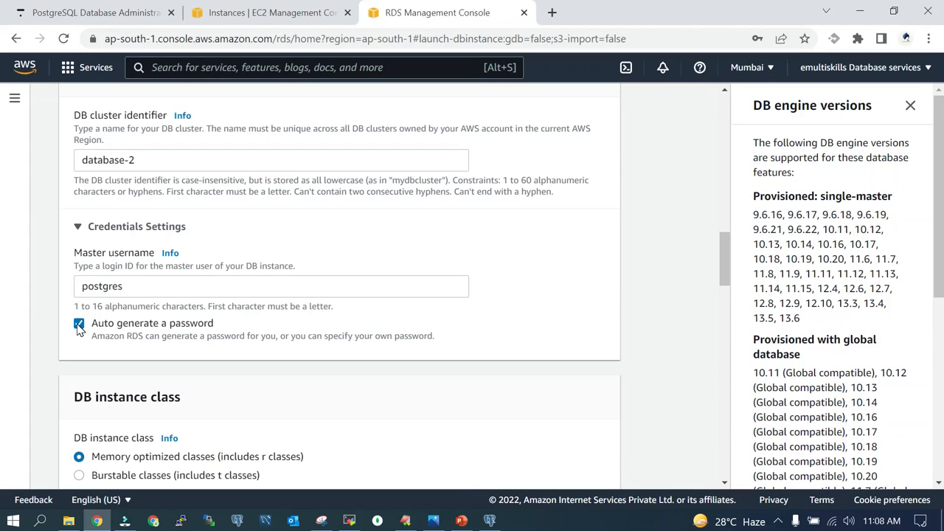
{"action": "scroll", "coordinate": [468, 405], "scroll_direction": "down", "scroll_amount": 2}
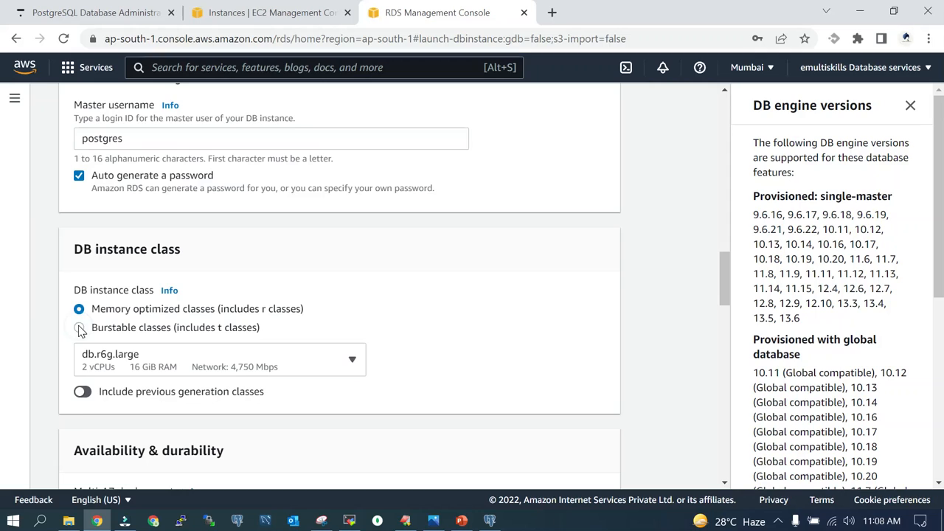
{"action": "key", "text": "Down"}
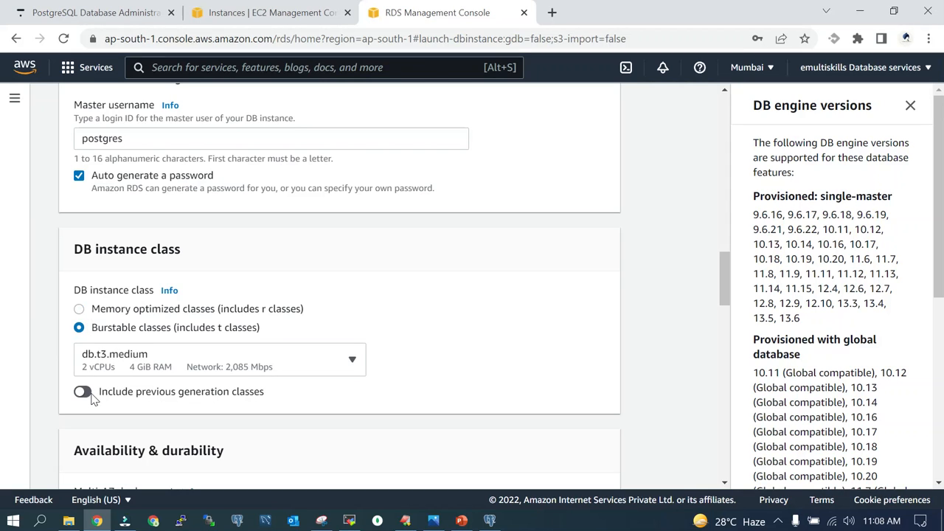
{"action": "left_click", "coordinate": [83, 392]}
{"action": "scroll", "coordinate": [506, 365], "scroll_direction": "down", "scroll_amount": 2}
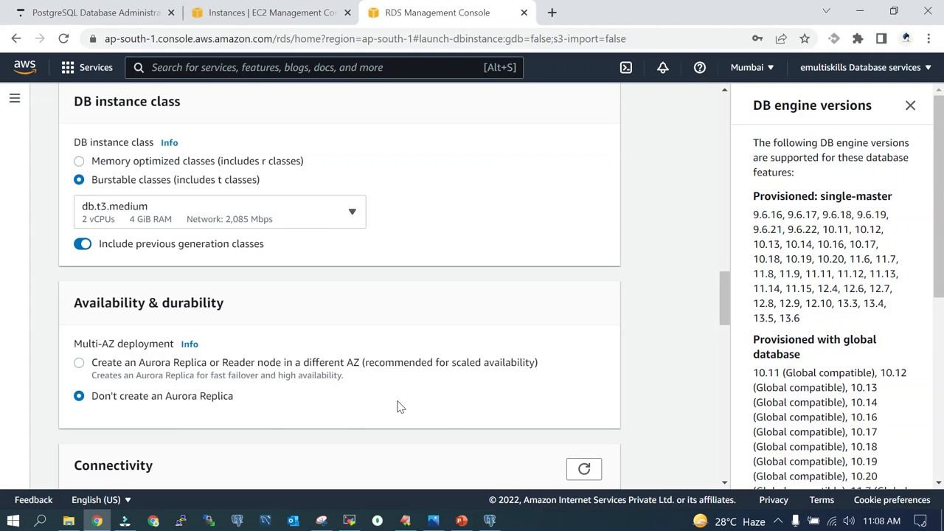
{"action": "scroll", "coordinate": [445, 422], "scroll_direction": "down", "scroll_amount": 2}
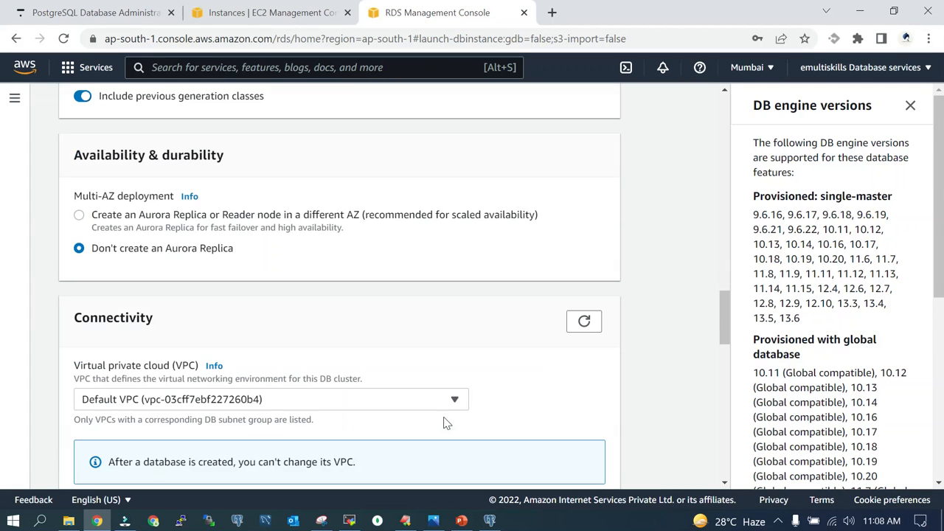
{"action": "scroll", "coordinate": [563, 406], "scroll_direction": "down", "scroll_amount": 1}
{"action": "scroll", "coordinate": [563, 407], "scroll_direction": "down", "scroll_amount": 2}
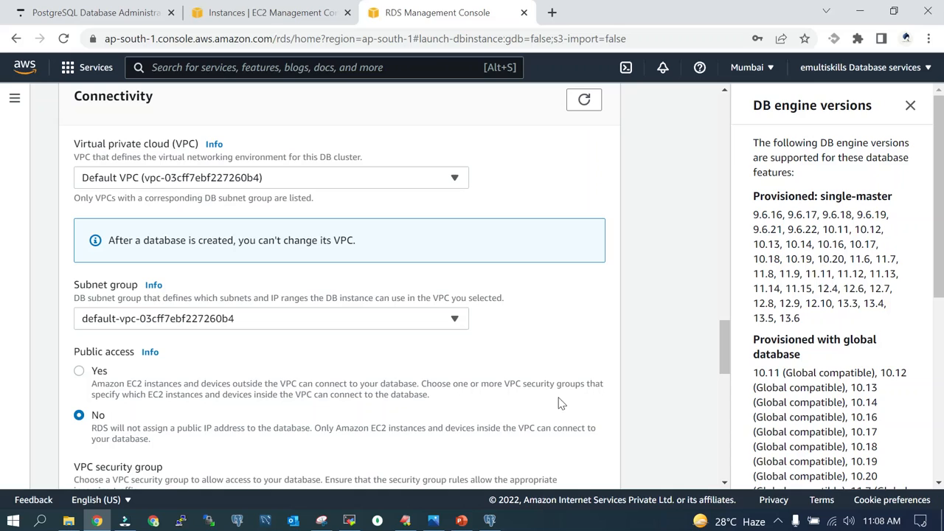
Set Public access to Yes, reveal port 5432, and leave Babelfish turned off.
{"action": "left_click", "coordinate": [79, 372]}
{"action": "scroll", "coordinate": [392, 401], "scroll_direction": "down", "scroll_amount": 1}
{"action": "scroll", "coordinate": [389, 400], "scroll_direction": "down", "scroll_amount": 1}
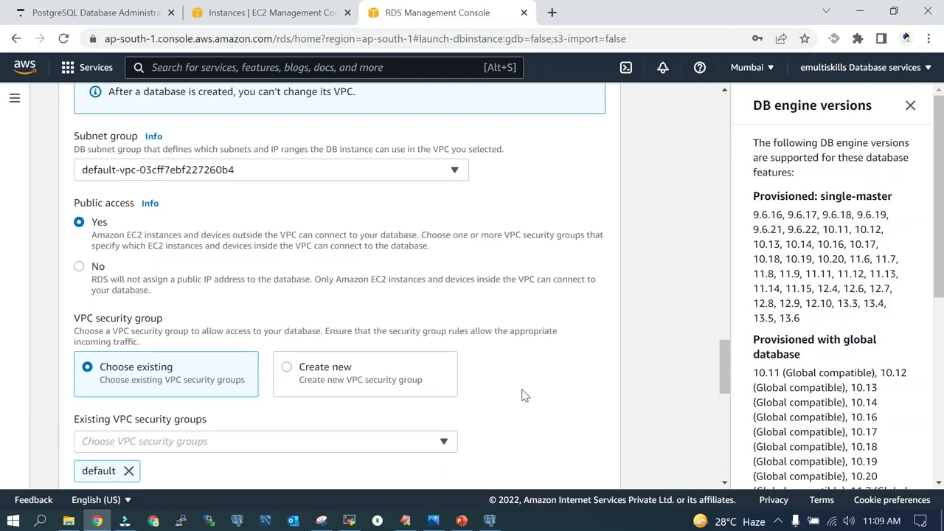
{"action": "scroll", "coordinate": [524, 395], "scroll_direction": "down", "scroll_amount": 3}
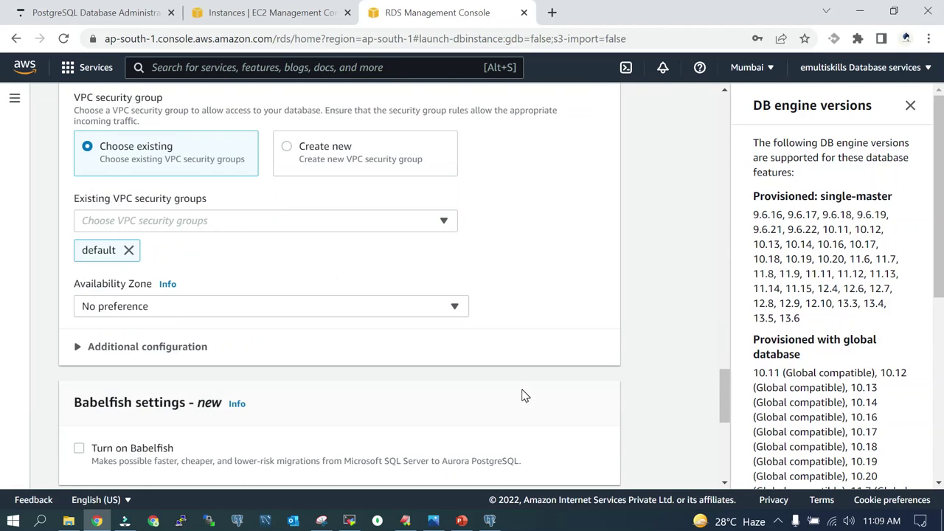
{"action": "left_click", "coordinate": [77, 347]}
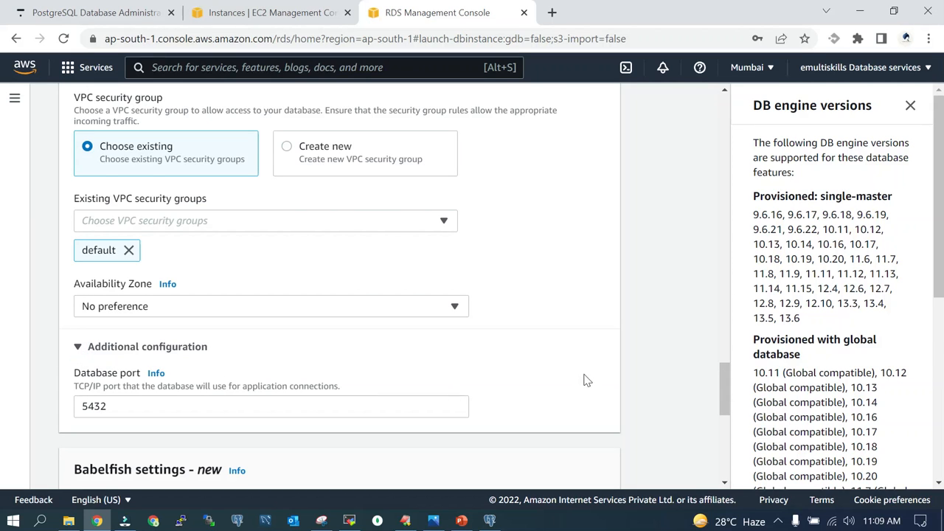
{"action": "scroll", "coordinate": [563, 373], "scroll_direction": "down", "scroll_amount": 1}
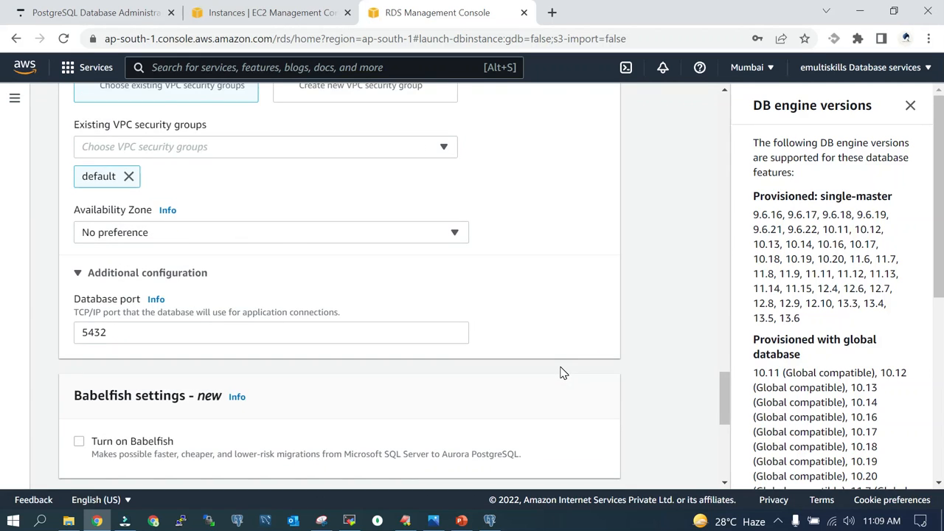
{"action": "scroll", "coordinate": [563, 373], "scroll_direction": "down", "scroll_amount": 1}
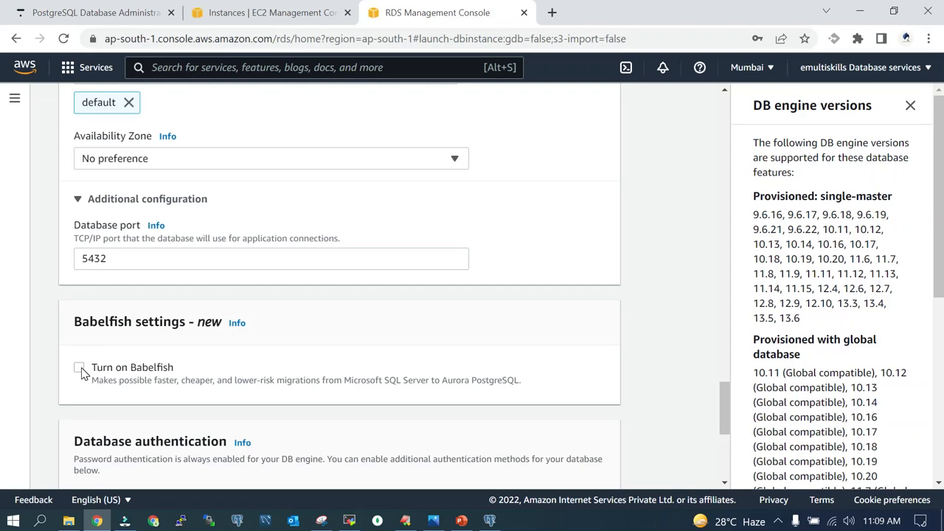
{"action": "left_click", "coordinate": [79, 368]}
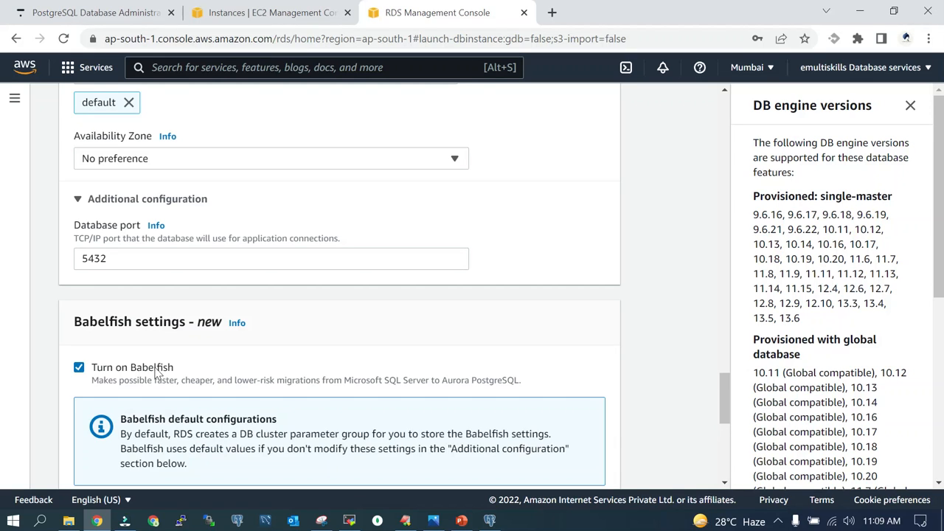
{"action": "left_click", "coordinate": [79, 368]}
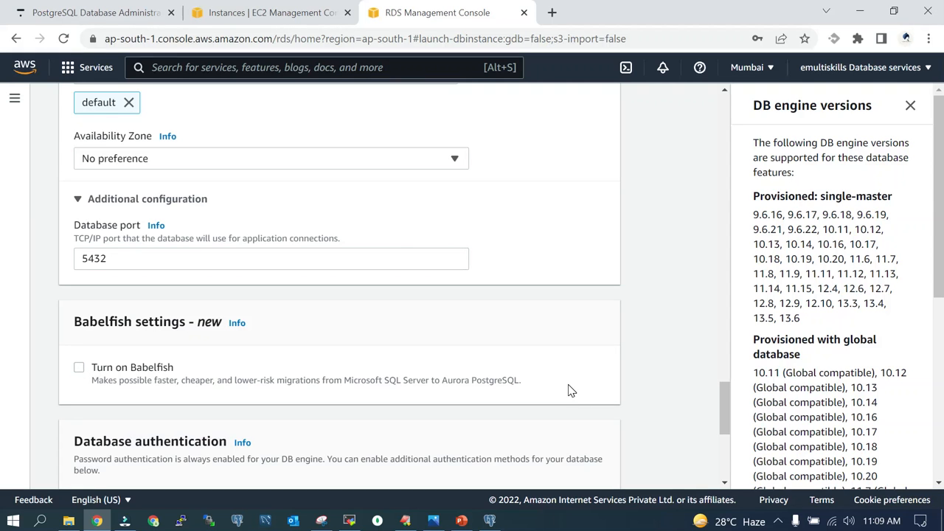
{"action": "scroll", "coordinate": [568, 391], "scroll_direction": "down", "scroll_amount": 1}
{"action": "scroll", "coordinate": [565, 385], "scroll_direction": "down", "scroll_amount": 1}
{"action": "scroll", "coordinate": [559, 379], "scroll_direction": "down", "scroll_amount": 1}
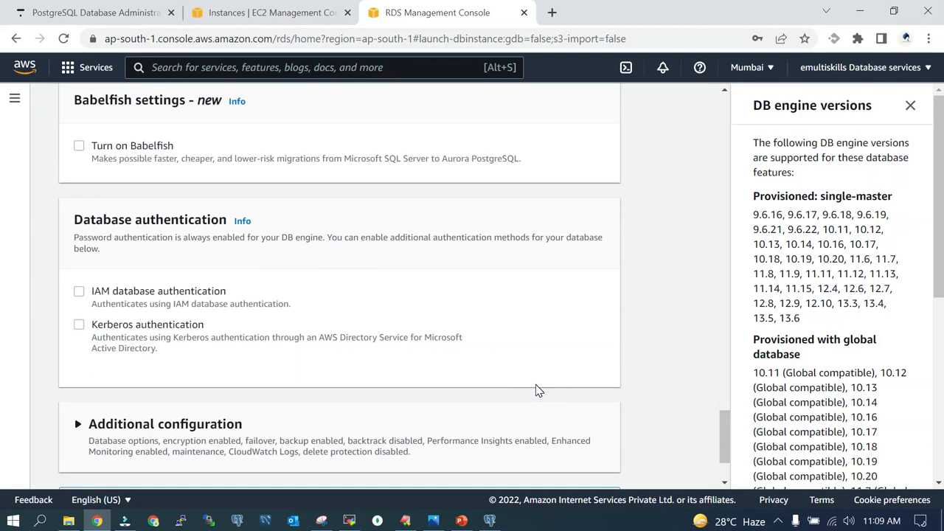
{"action": "scroll", "coordinate": [538, 390], "scroll_direction": "down", "scroll_amount": 3}
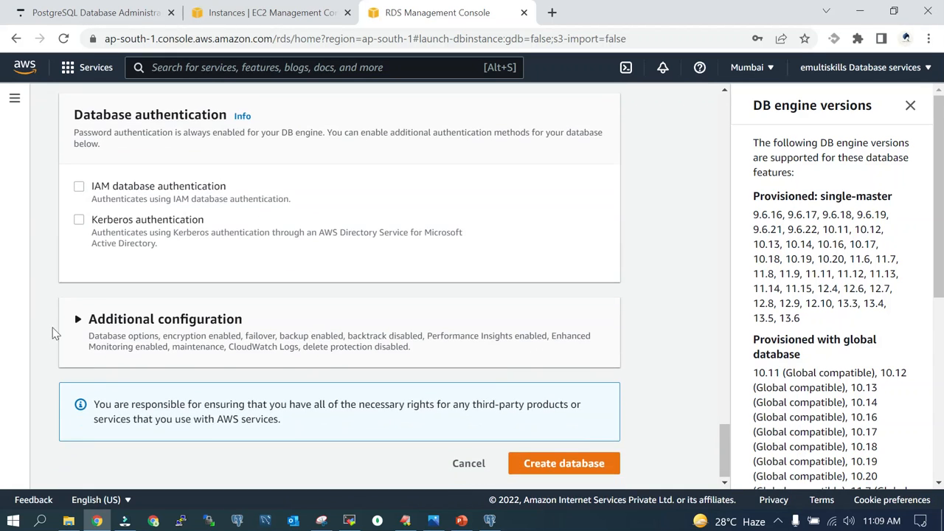
Check the additional configuration and submit the database-2 cluster for creation.
{"action": "left_click", "coordinate": [76, 320]}
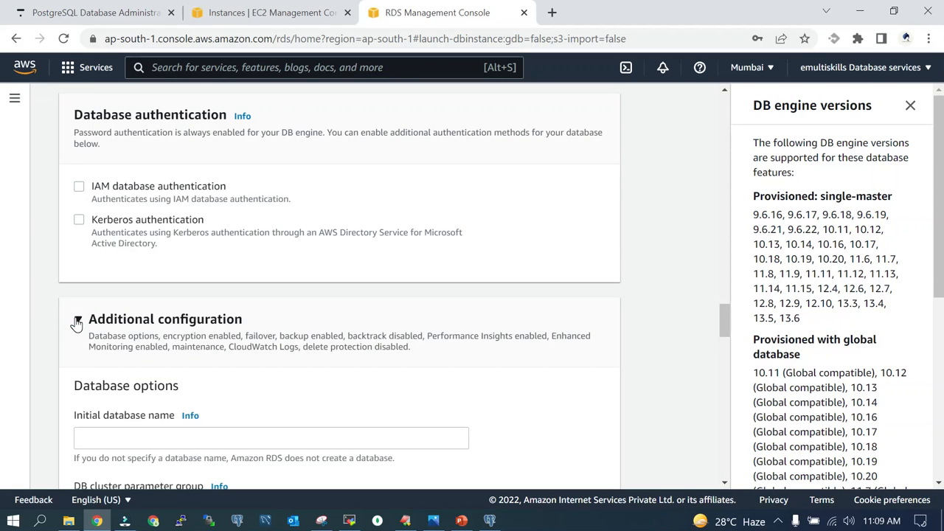
{"action": "left_click", "coordinate": [77, 321]}
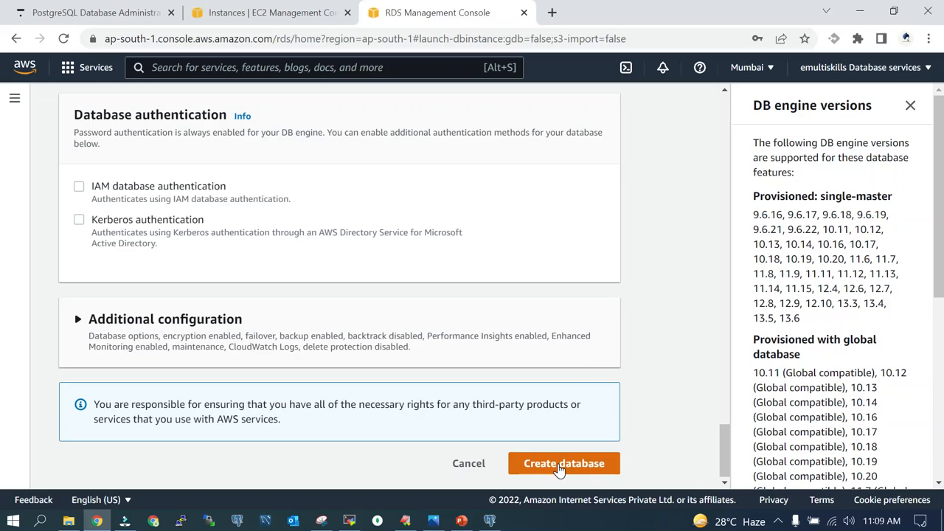
{"action": "left_click", "coordinate": [559, 468]}
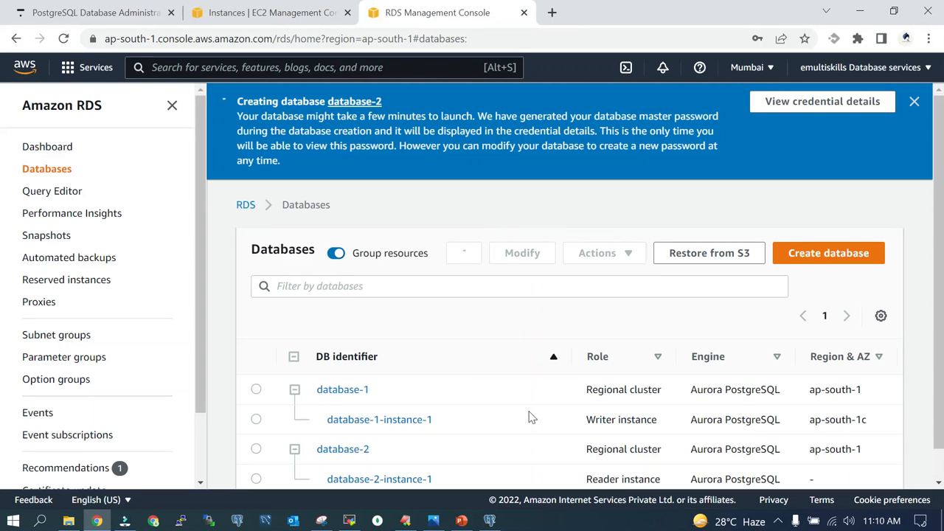
{"action": "scroll", "coordinate": [531, 417], "scroll_direction": "down", "scroll_amount": 1}
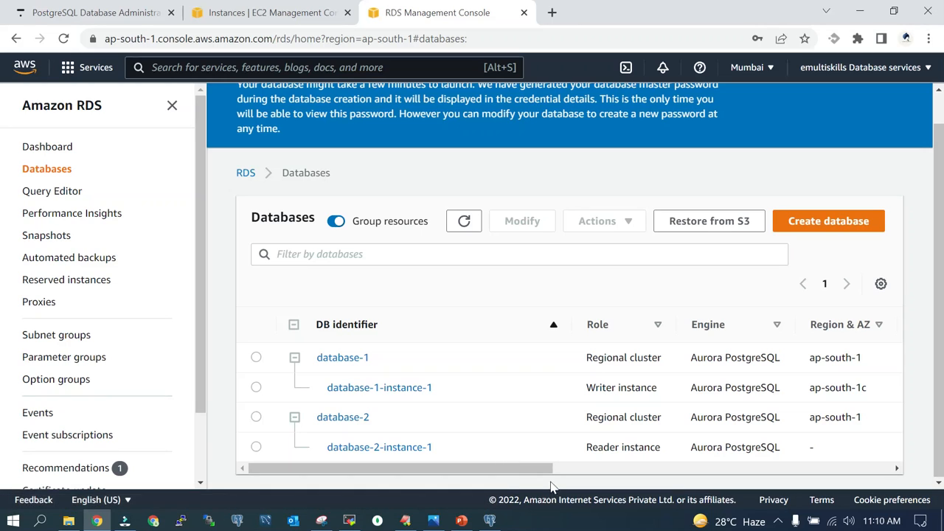
{"action": "mouse_move", "coordinate": [542, 470]}
{"action": "left_mouse_down"}
{"action": "mouse_move", "coordinate": [605, 472]}
{"action": "mouse_move", "coordinate": [413, 478]}
{"action": "left_mouse_up"}
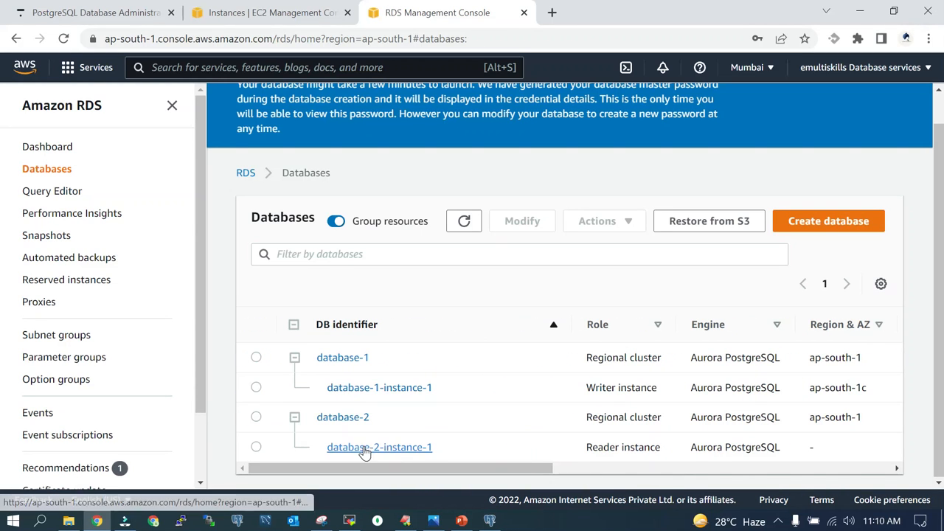
Copy database-2's auto-generated master password and switch to EditPlus.
{"action": "left_click", "coordinate": [344, 418]}
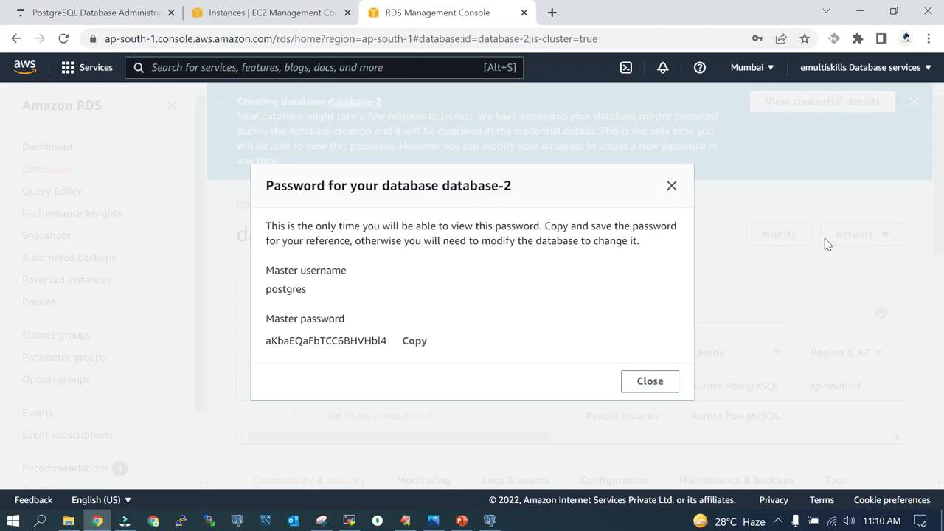
{"action": "left_click", "coordinate": [407, 343]}
{"action": "left_click", "coordinate": [406, 521]}
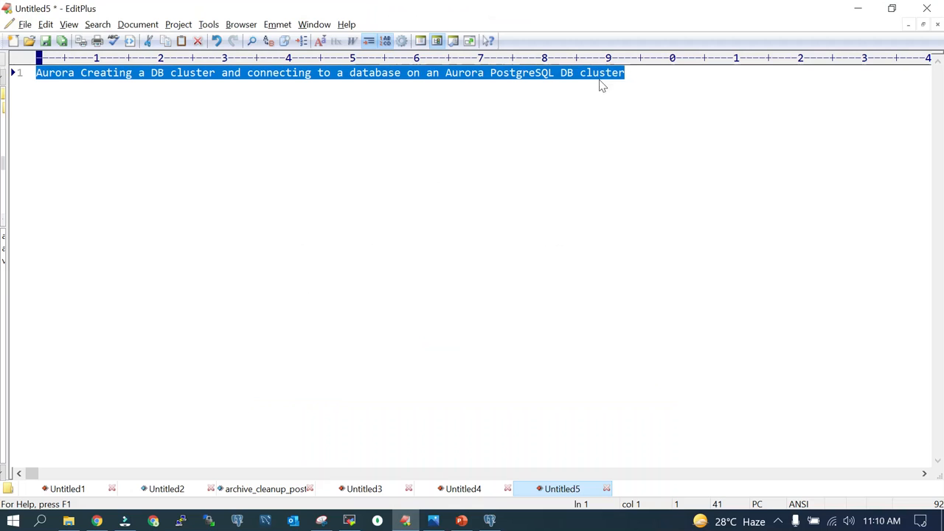
Paste the master password below the note's title and return to the browser.
{"action": "left_click", "coordinate": [627, 73]}
{"action": "key", "text": "Return"}
{"action": "key", "text": "Return"}
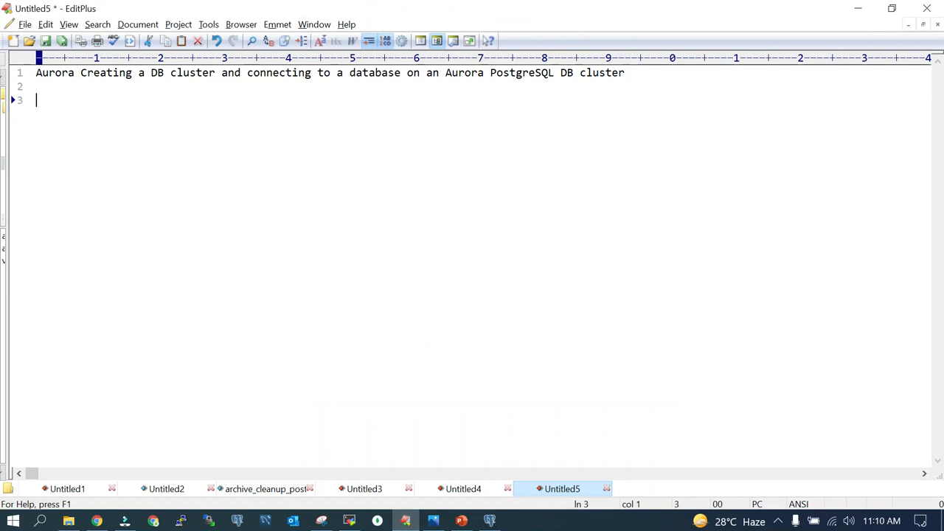
{"action": "key", "text": "ctrl+v"}
{"action": "key", "text": "Return"}
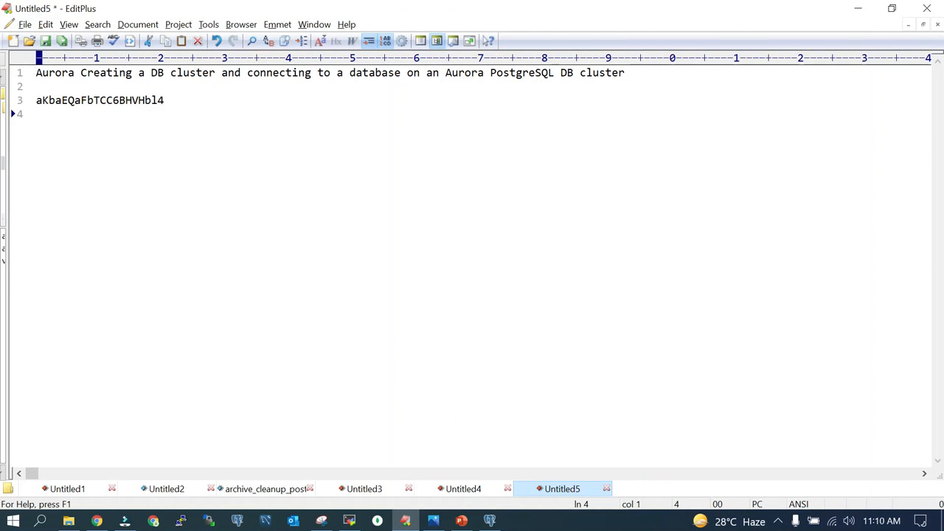
{"action": "type", "text": "pospostgres"}
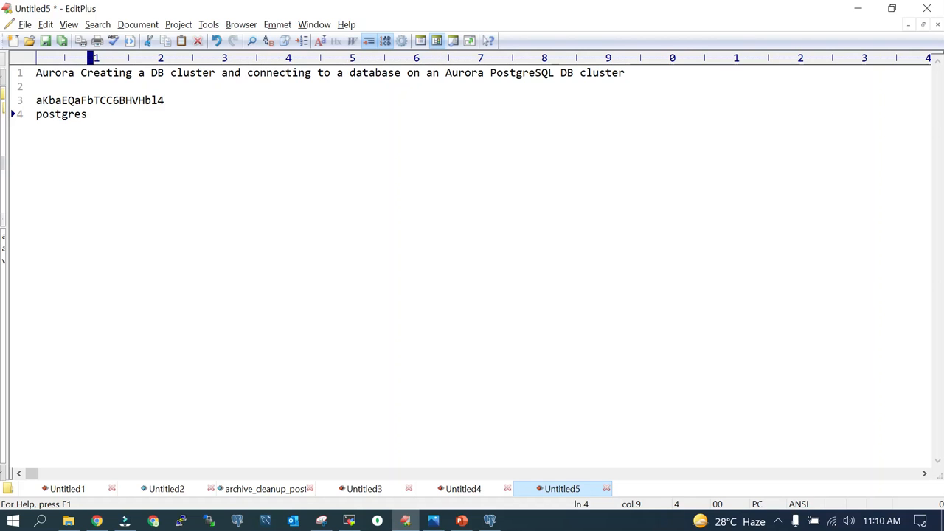
{"action": "left_click", "coordinate": [96, 521]}
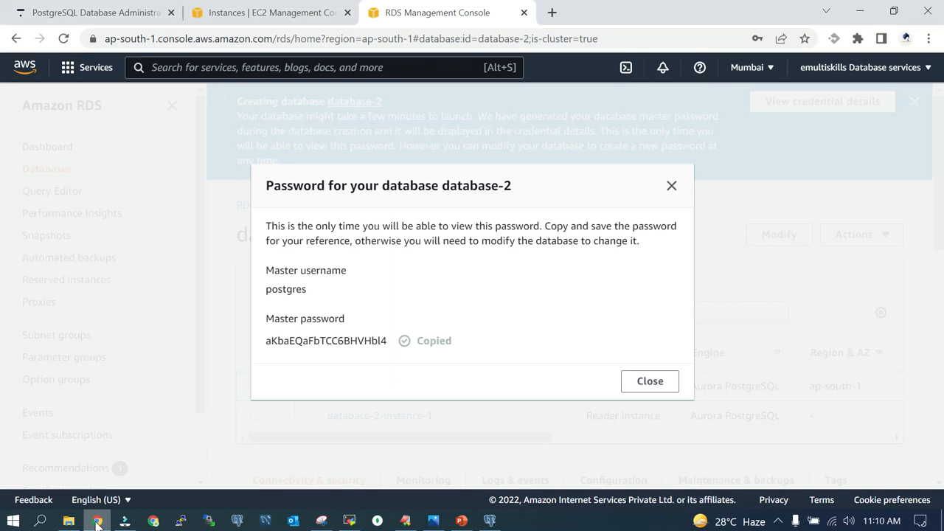
Close the password notice, glance at database-2-instance-1 and return to the cluster page.
{"action": "left_click", "coordinate": [652, 381]}
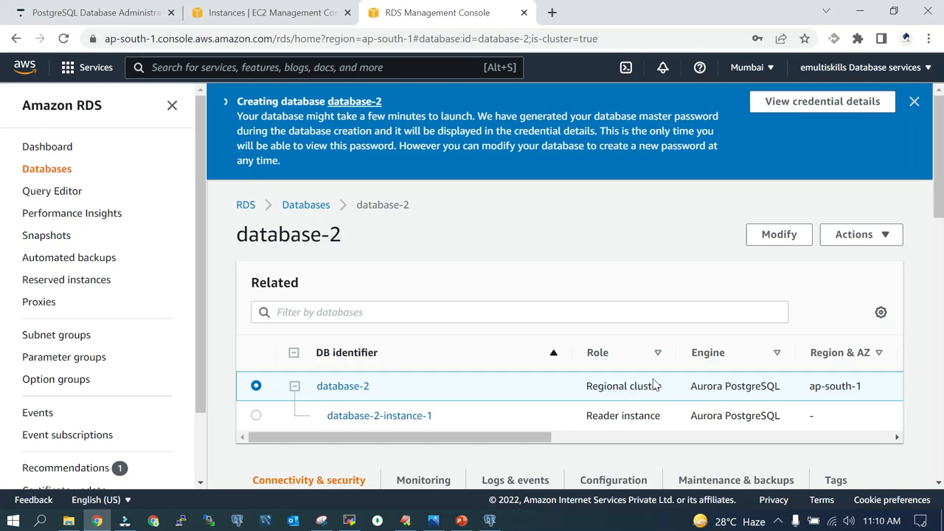
{"action": "scroll", "coordinate": [767, 409], "scroll_direction": "down", "scroll_amount": 3}
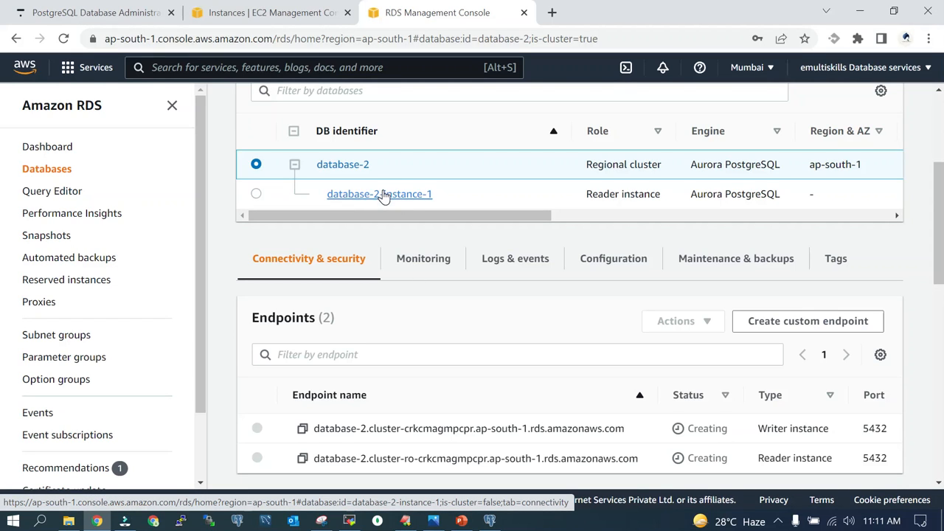
{"action": "left_click", "coordinate": [383, 194]}
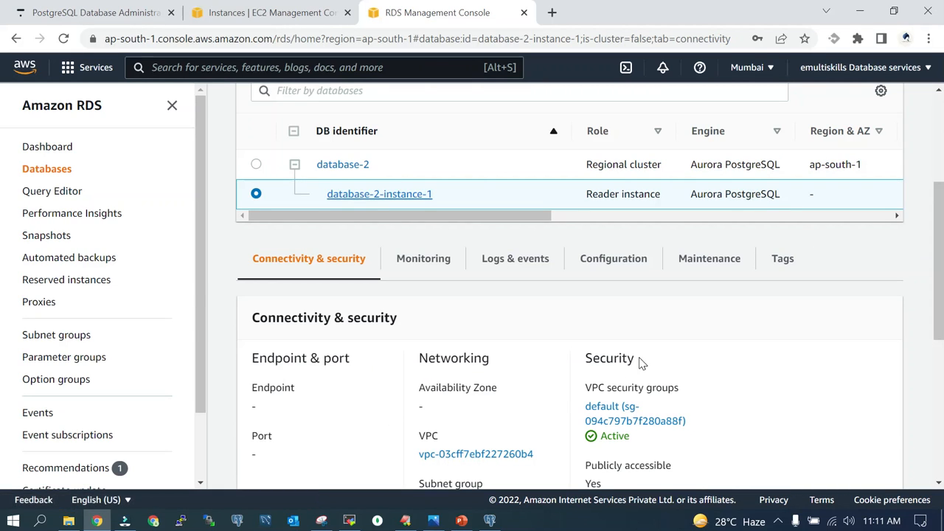
{"action": "left_click", "coordinate": [342, 168]}
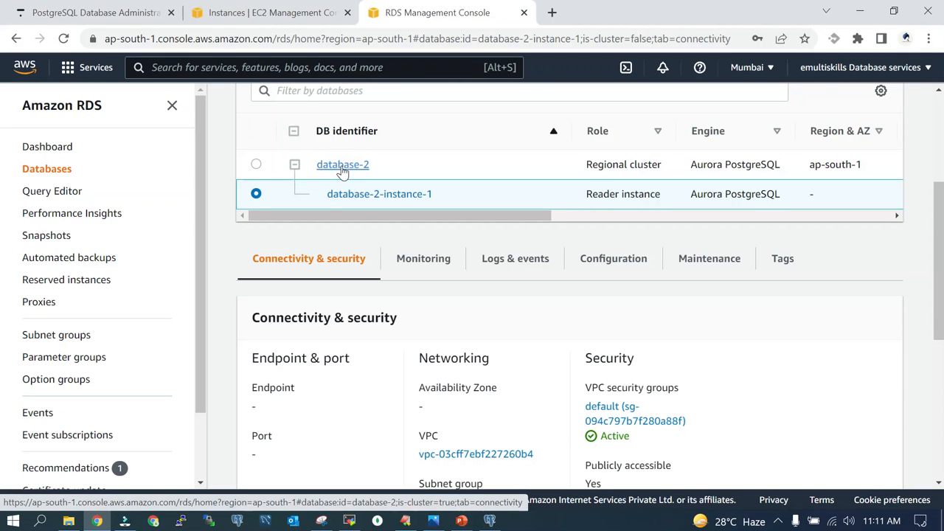
{"action": "left_click", "coordinate": [342, 170]}
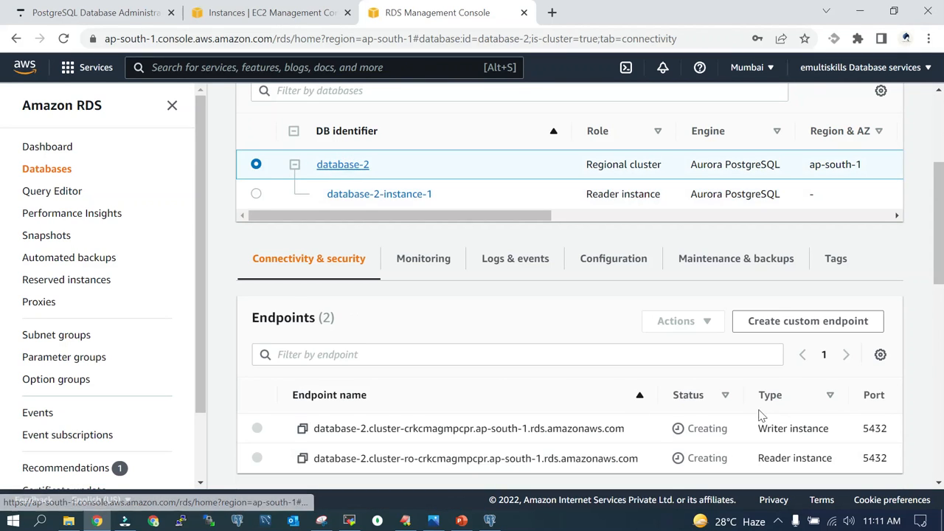
{"action": "scroll", "coordinate": [764, 411], "scroll_direction": "down", "scroll_amount": 2}
{"action": "scroll", "coordinate": [767, 382], "scroll_direction": "down", "scroll_amount": 2}
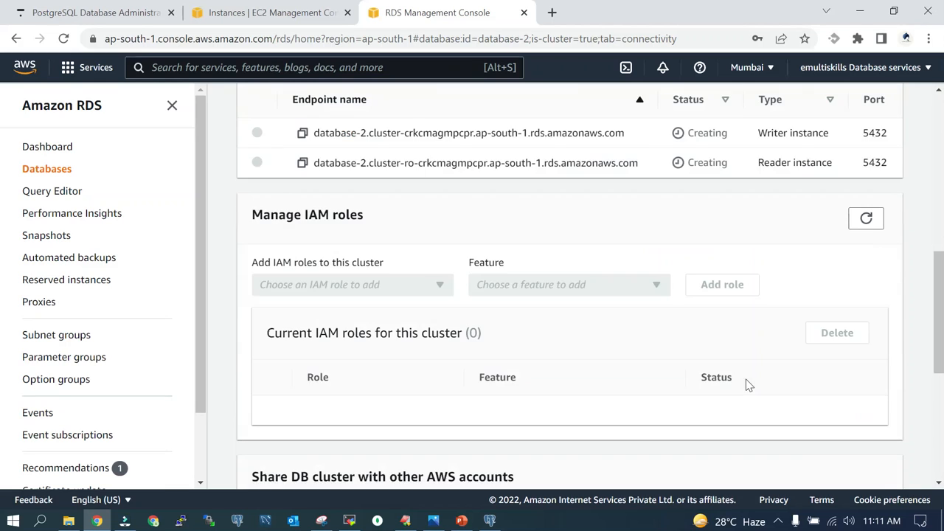
{"action": "scroll", "coordinate": [746, 378], "scroll_direction": "down", "scroll_amount": 2}
{"action": "scroll", "coordinate": [746, 384], "scroll_direction": "down", "scroll_amount": 2}
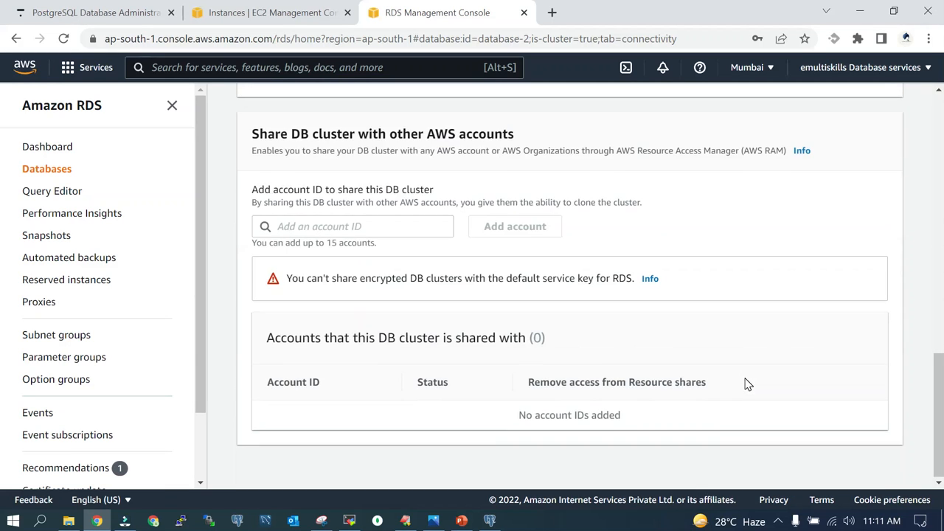
{"action": "scroll", "coordinate": [746, 383], "scroll_direction": "up", "scroll_amount": 5}
{"action": "scroll", "coordinate": [746, 384], "scroll_direction": "up", "scroll_amount": 3}
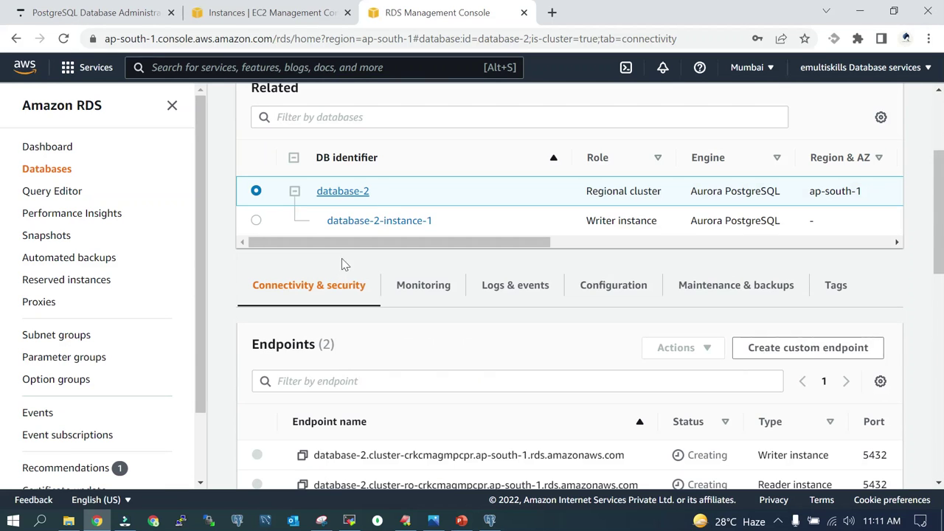
View the cluster's Monitoring metrics, then its Logs & events.
{"action": "left_click", "coordinate": [428, 286]}
{"action": "left_click", "coordinate": [513, 287]}
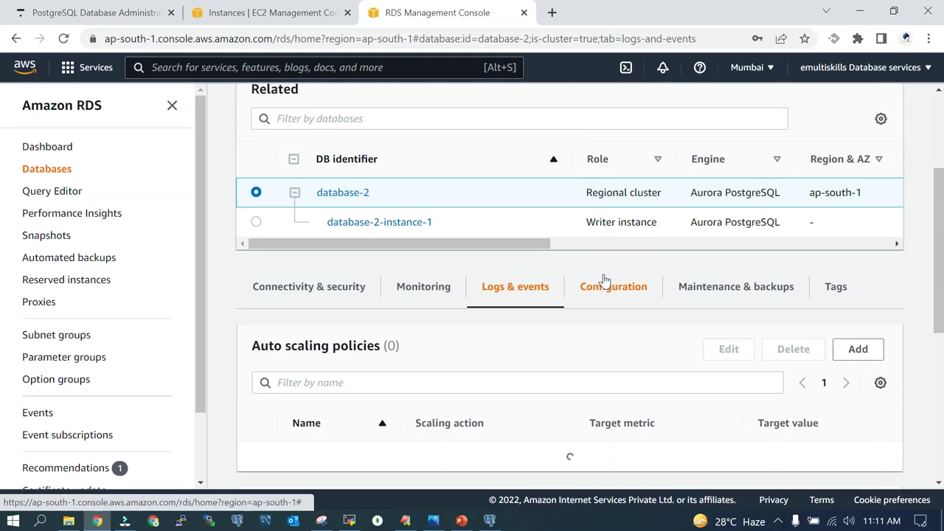
Review the cluster's Configuration tab, then open database-2-instance-1's configuration (db.t3.medium, engine 13.6).
{"action": "left_click", "coordinate": [610, 287]}
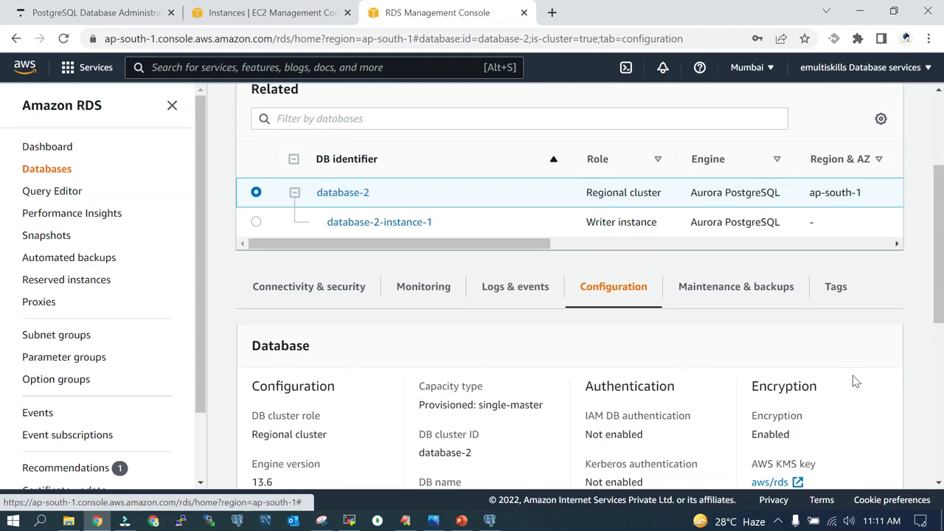
{"action": "scroll", "coordinate": [845, 375], "scroll_direction": "down", "scroll_amount": 3}
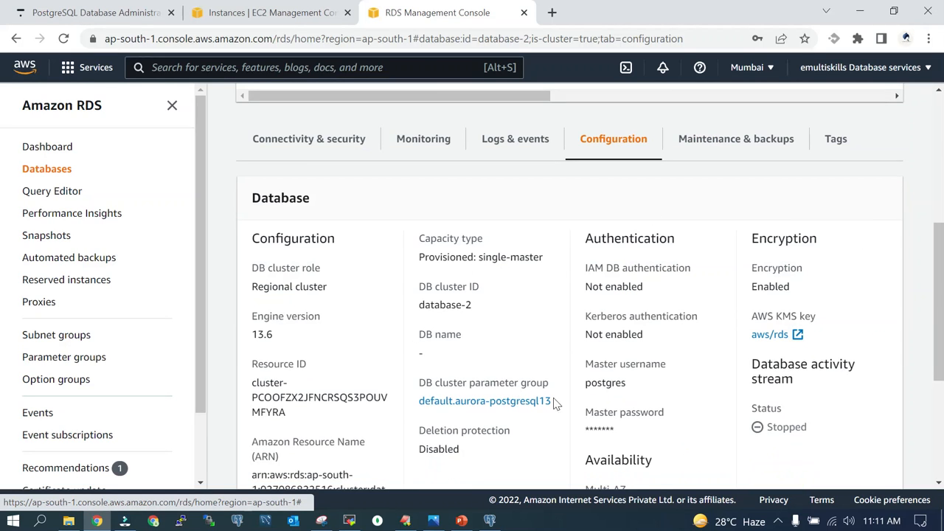
{"action": "scroll", "coordinate": [559, 434], "scroll_direction": "down", "scroll_amount": 1}
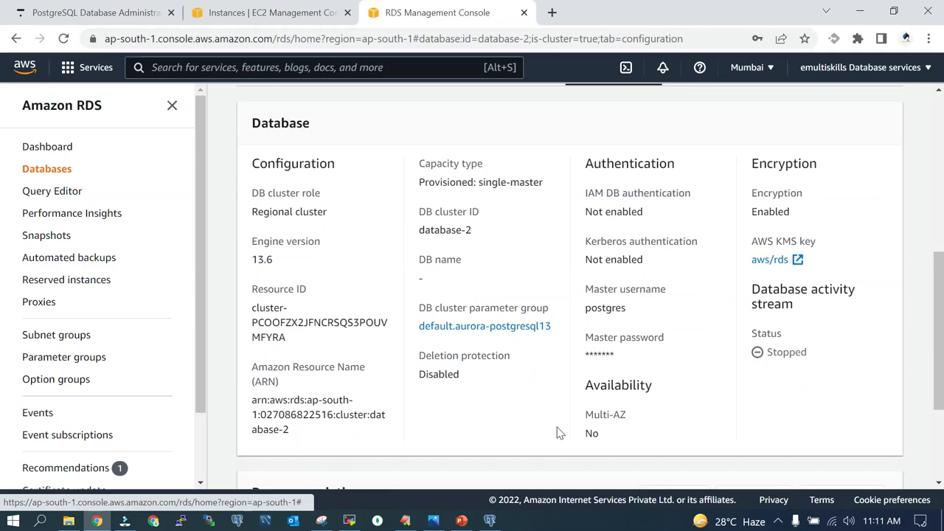
{"action": "scroll", "coordinate": [559, 434], "scroll_direction": "down", "scroll_amount": 1}
{"action": "scroll", "coordinate": [557, 433], "scroll_direction": "up", "scroll_amount": 2}
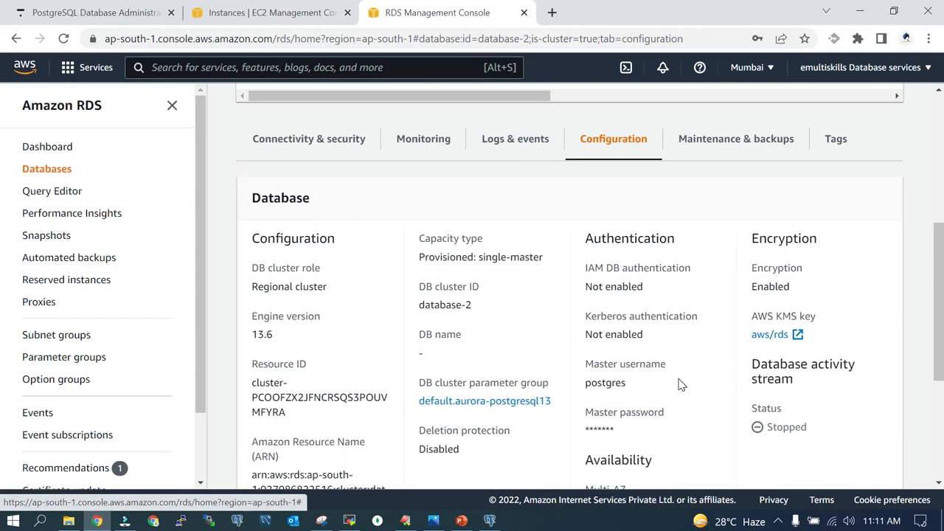
{"action": "scroll", "coordinate": [677, 382], "scroll_direction": "down", "scroll_amount": 2}
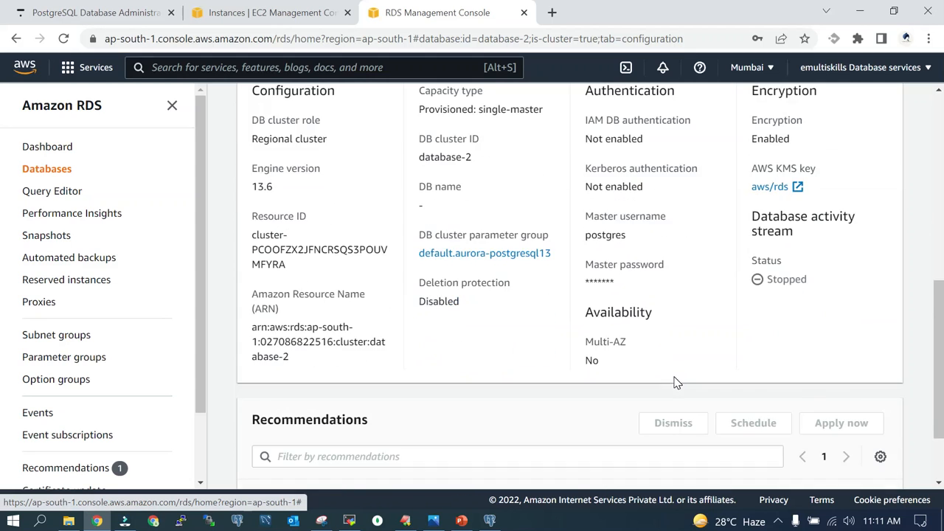
{"action": "scroll", "coordinate": [678, 382], "scroll_direction": "down", "scroll_amount": 1}
{"action": "scroll", "coordinate": [678, 376], "scroll_direction": "up", "scroll_amount": 5}
{"action": "scroll", "coordinate": [677, 332], "scroll_direction": "up", "scroll_amount": 2}
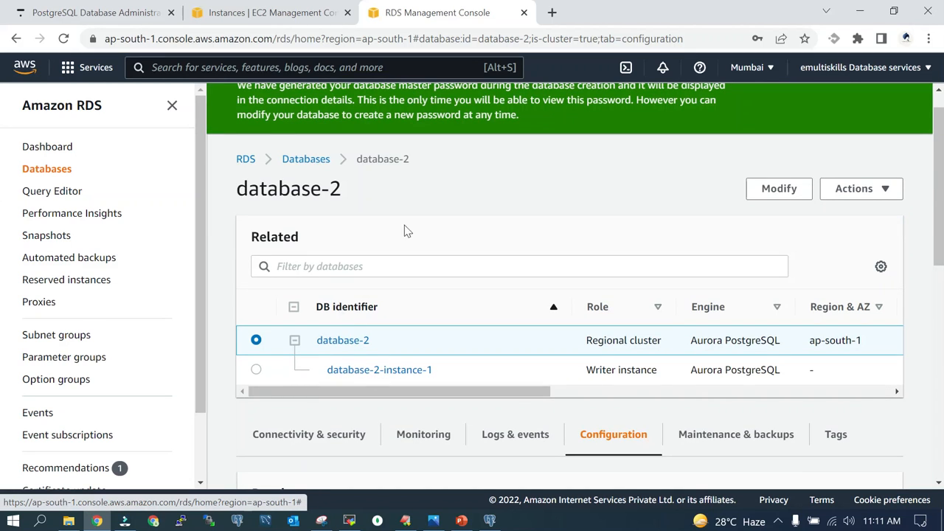
{"action": "left_click", "coordinate": [355, 371]}
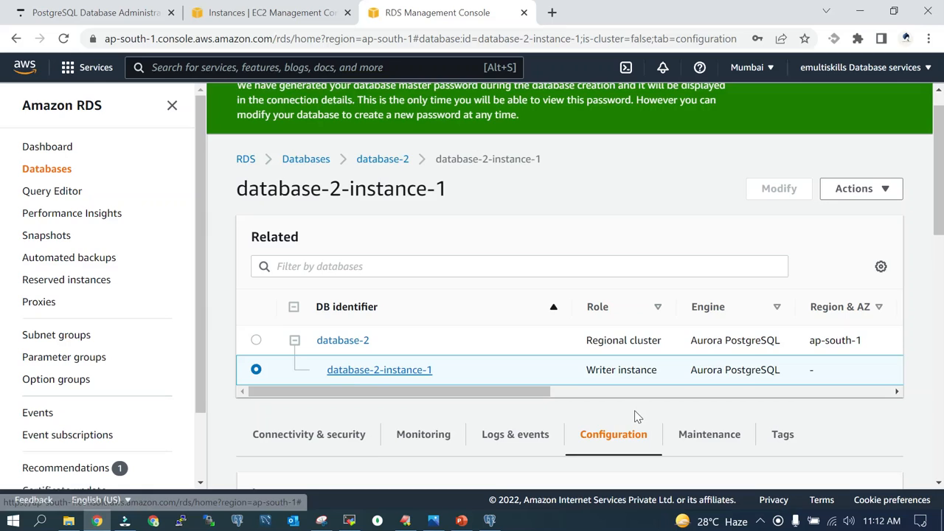
{"action": "scroll", "coordinate": [637, 417], "scroll_direction": "down", "scroll_amount": 3}
{"action": "scroll", "coordinate": [637, 417], "scroll_direction": "down", "scroll_amount": 1}
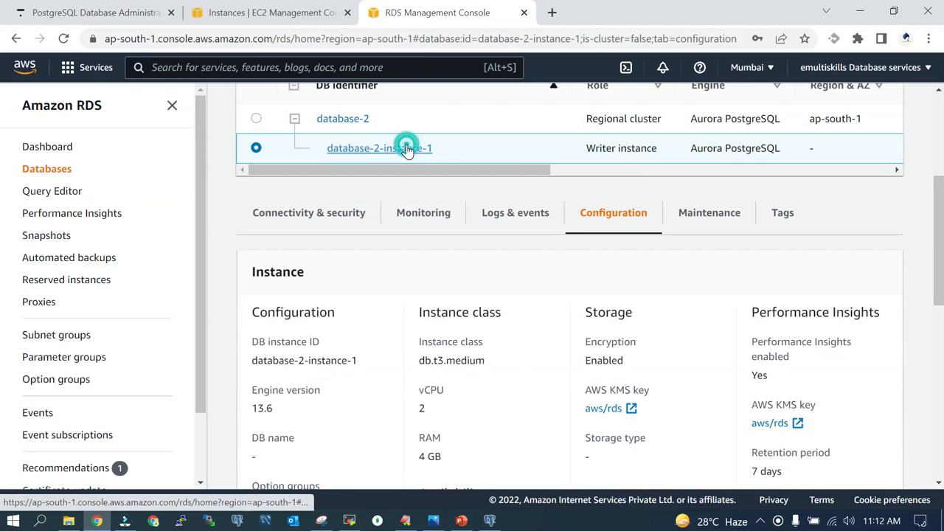
From Connectivity & security, open the default VPC security group sg-094c797b7f280a88f to show its inbound rules.
{"action": "left_click", "coordinate": [292, 215]}
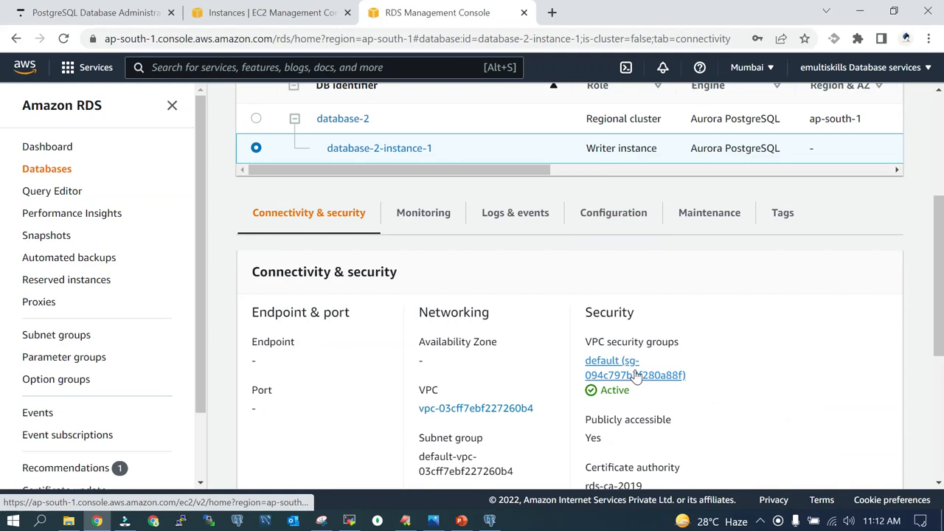
{"action": "left_click", "coordinate": [639, 375]}
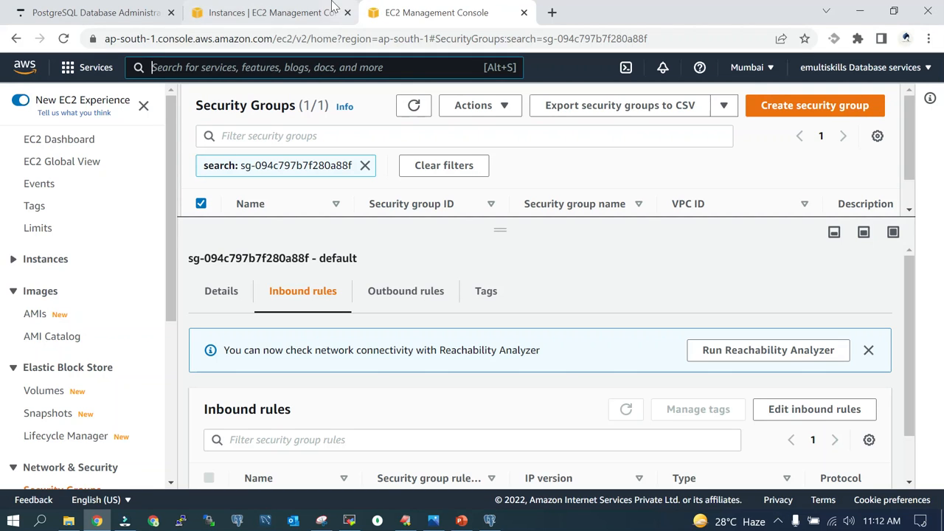
Start editing inbound rules and add a new rule of type PostgreSQL.
{"action": "left_click", "coordinate": [794, 417]}
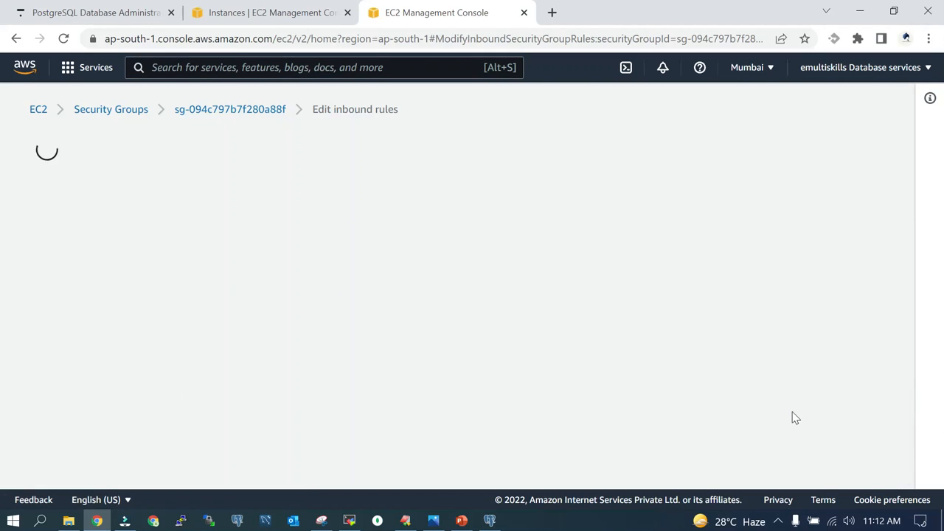
{"action": "scroll", "coordinate": [754, 429], "scroll_direction": "down", "scroll_amount": 2}
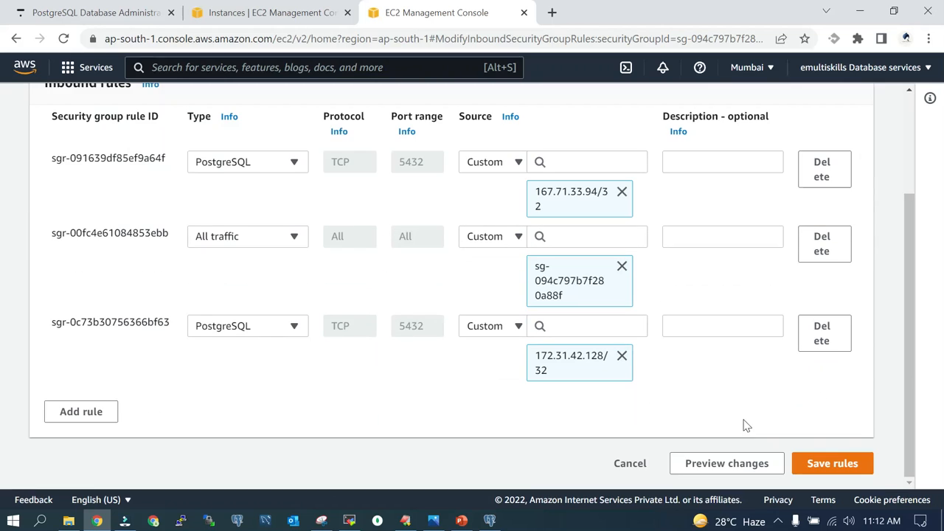
{"action": "left_click", "coordinate": [81, 412]}
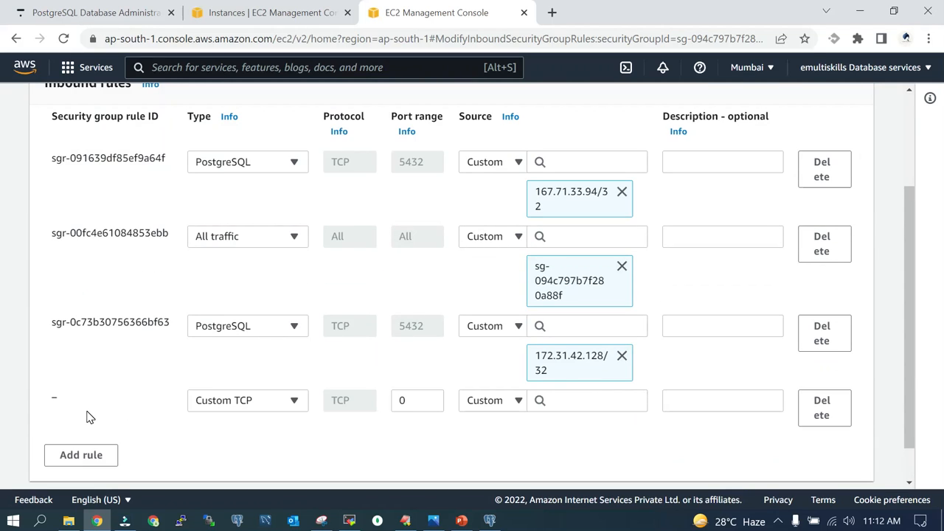
{"action": "left_click", "coordinate": [294, 401]}
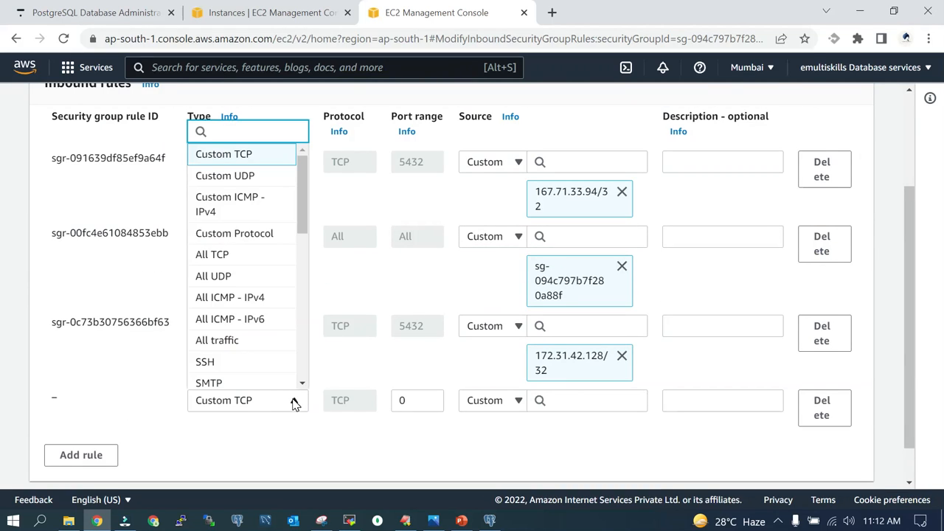
{"action": "type", "text": "post"}
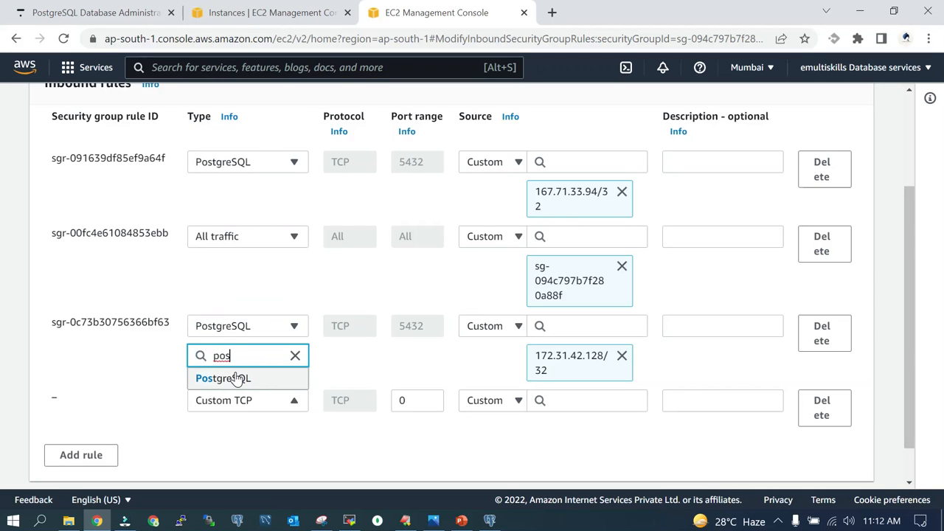
{"action": "left_click", "coordinate": [236, 377]}
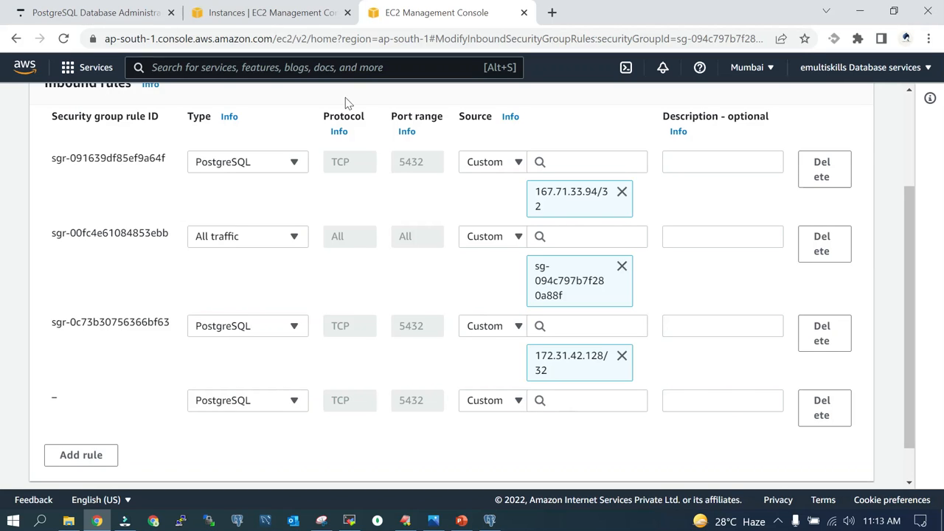
Copy the EC2 instance's private IPv4 address from its Instances details.
{"action": "left_click", "coordinate": [236, 12]}
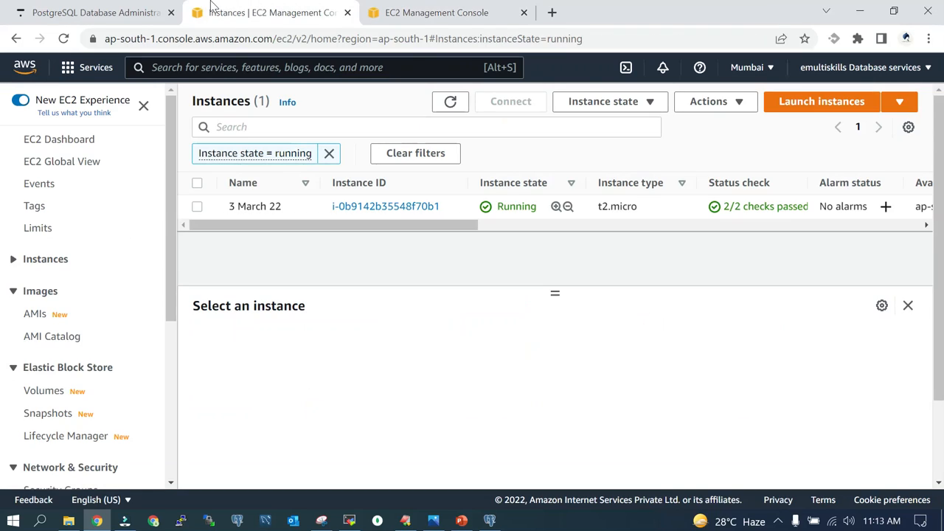
{"action": "left_click", "coordinate": [197, 208]}
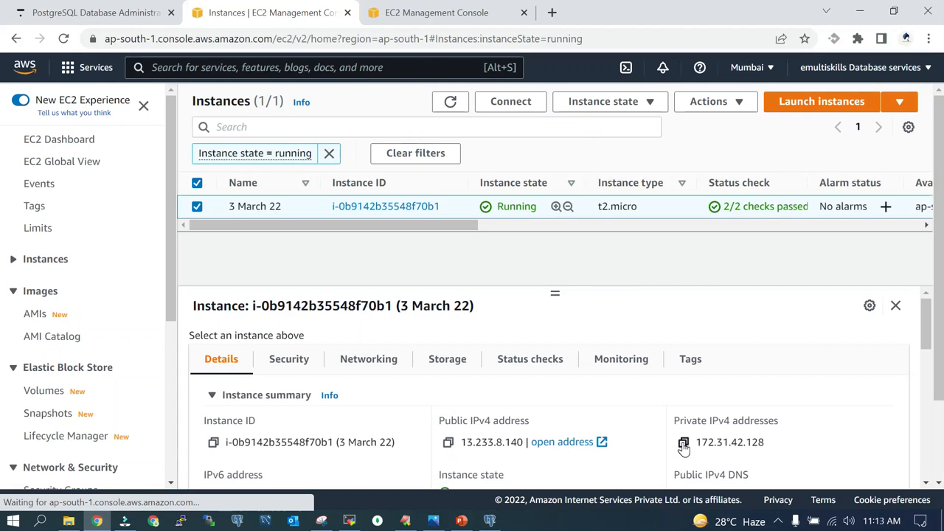
{"action": "left_click", "coordinate": [435, 12]}
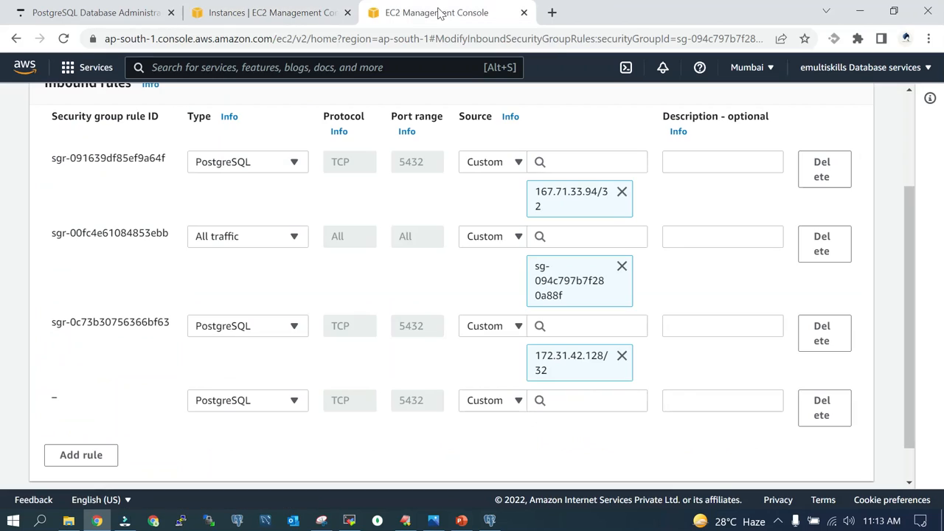
Set the new PostgreSQL rule's source to 172.31.42.128/32 and double-check it against the instance.
{"action": "left_click", "coordinate": [583, 401]}
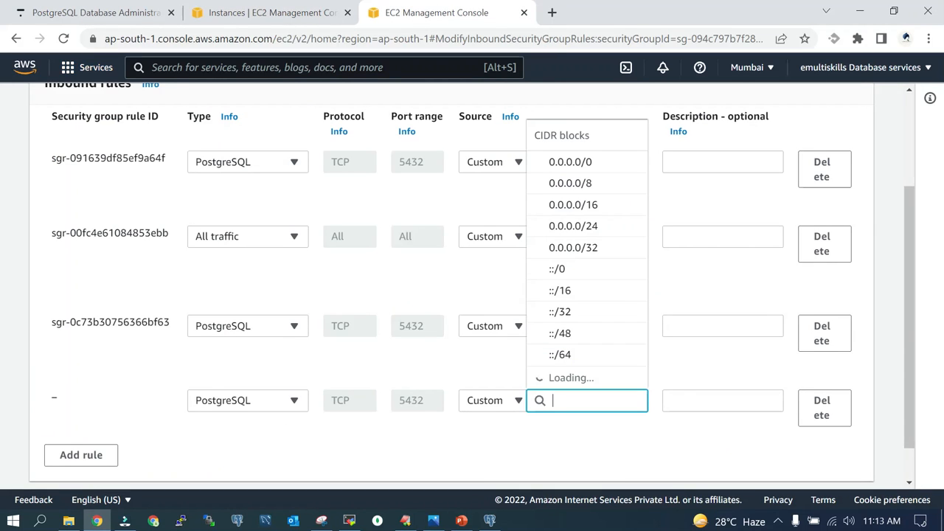
{"action": "type", "text": "172.31.42.128"}
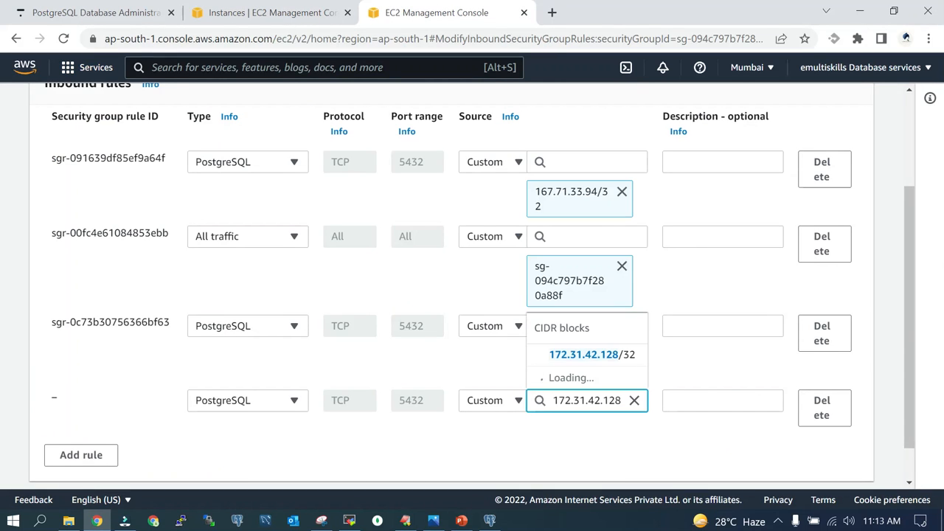
{"action": "left_click", "coordinate": [579, 375]}
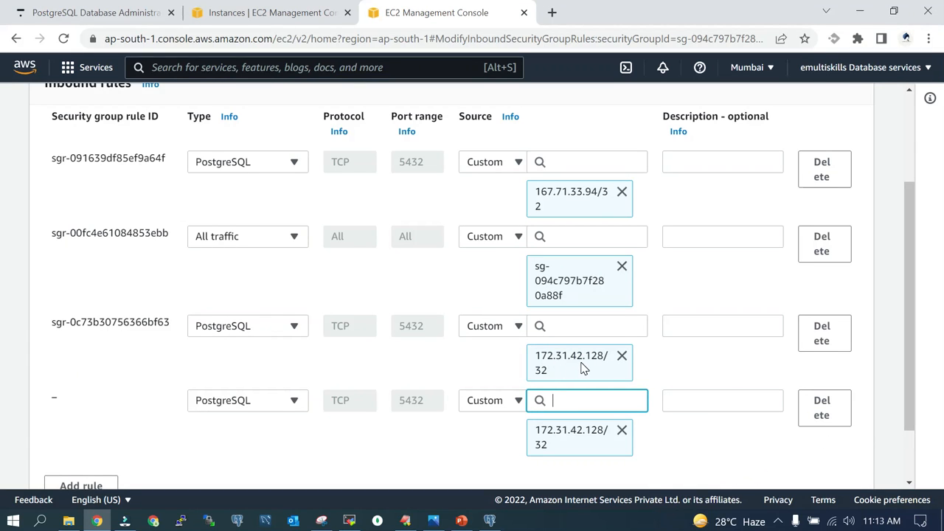
{"action": "scroll", "coordinate": [686, 468], "scroll_direction": "down", "scroll_amount": 2}
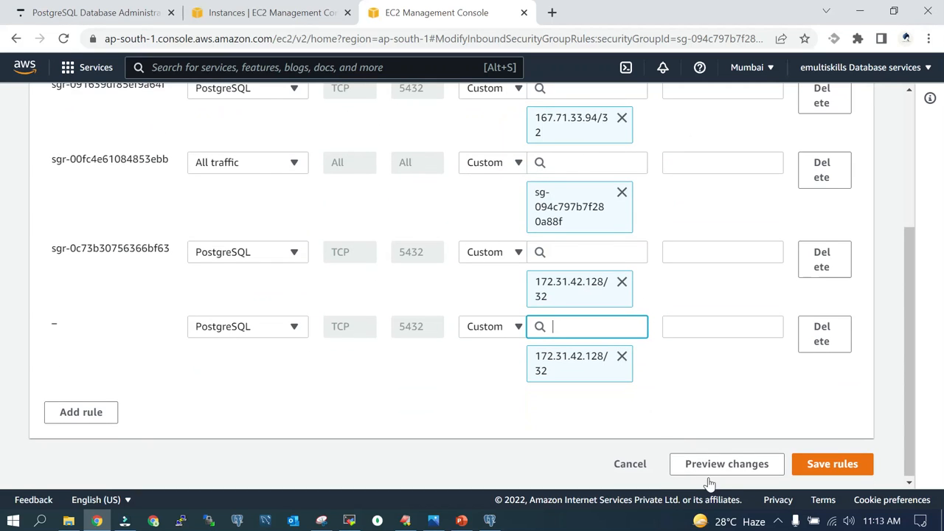
{"action": "left_click", "coordinate": [271, 8]}
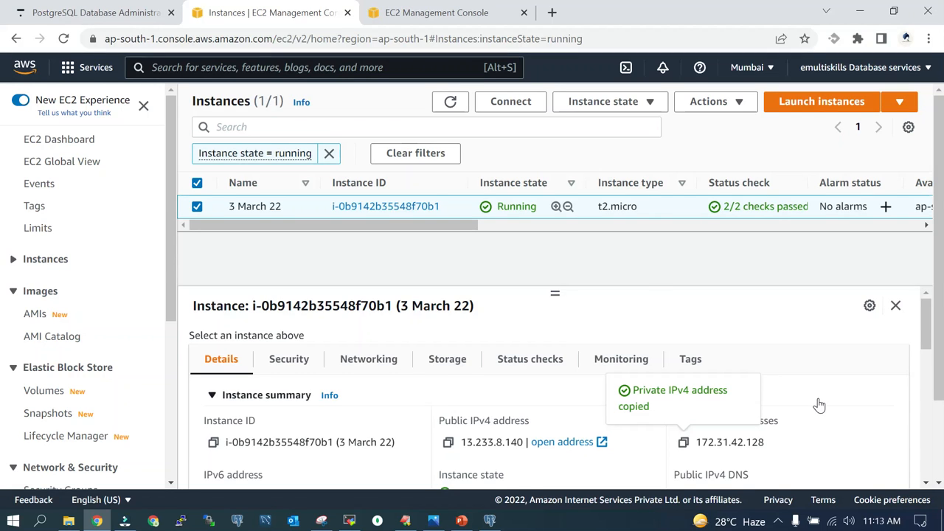
{"action": "scroll", "coordinate": [817, 405], "scroll_direction": "down", "scroll_amount": 4}
{"action": "scroll", "coordinate": [816, 405], "scroll_direction": "up", "scroll_amount": 4}
{"action": "left_click", "coordinate": [434, 10]}
{"action": "scroll", "coordinate": [354, 369], "scroll_direction": "up", "scroll_amount": 3}
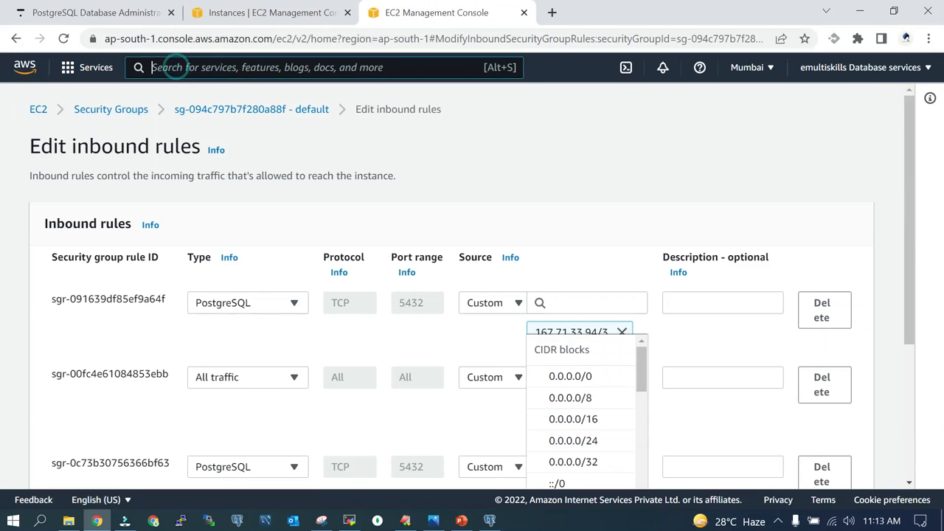
Reach the RDS DB Instances list showing the database-1 and database-2 Aurora clusters.
{"action": "left_click", "coordinate": [176, 67]}
{"action": "type", "text": "rds"}
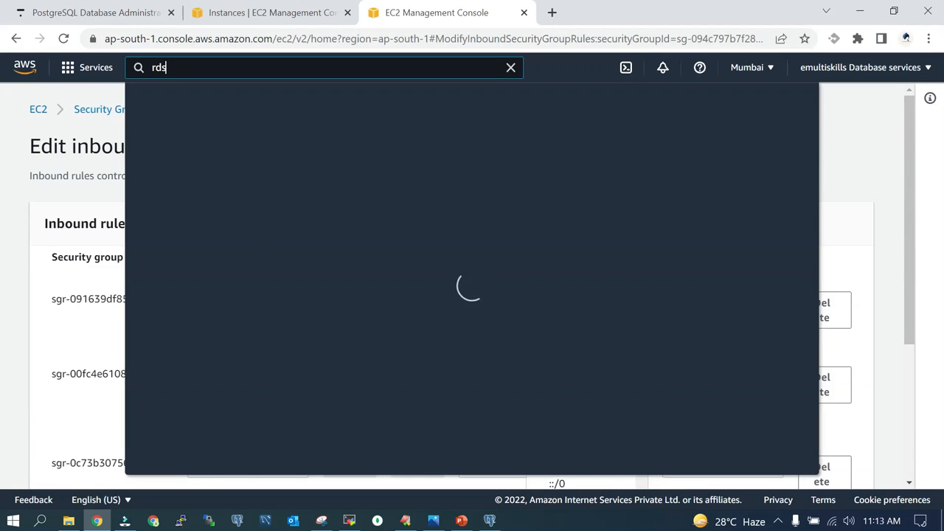
{"action": "left_click", "coordinate": [301, 13]}
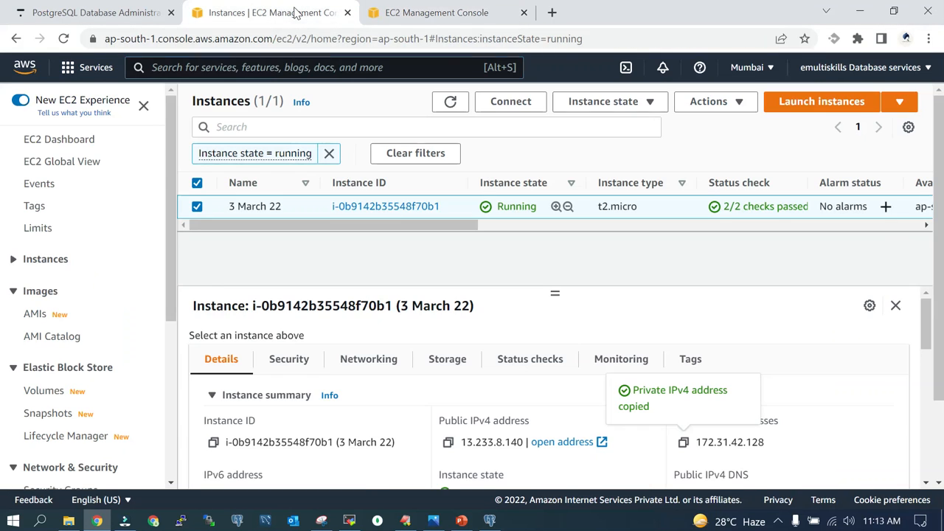
{"action": "left_click", "coordinate": [461, 9]}
{"action": "type", "text": "rds"}
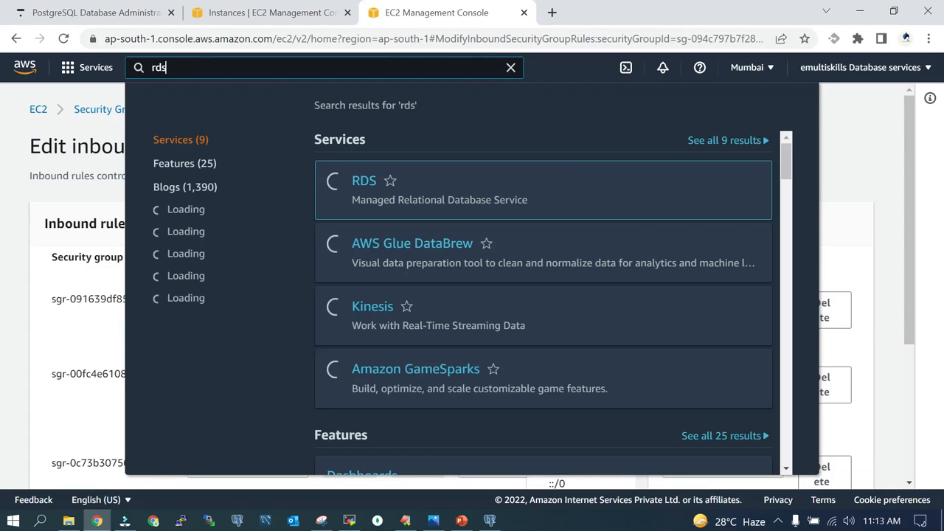
{"action": "left_click", "coordinate": [365, 187]}
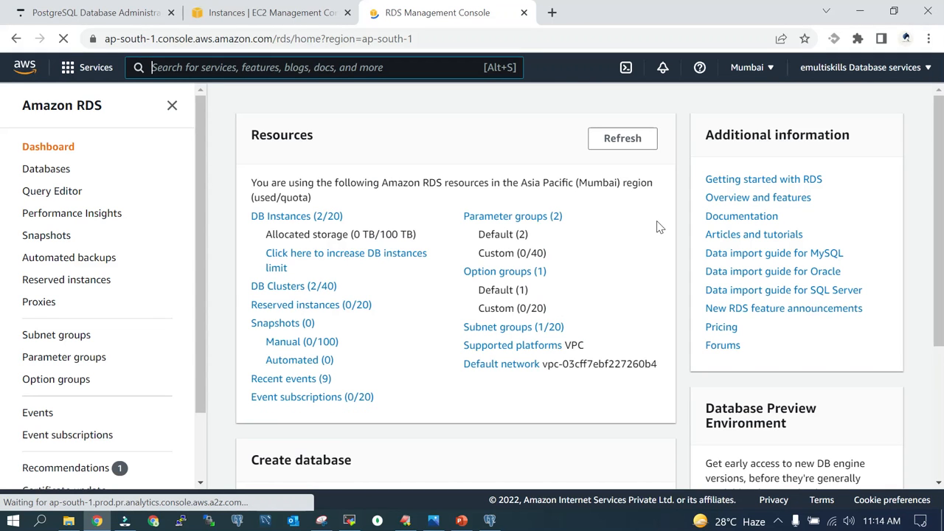
{"action": "left_click", "coordinate": [301, 222]}
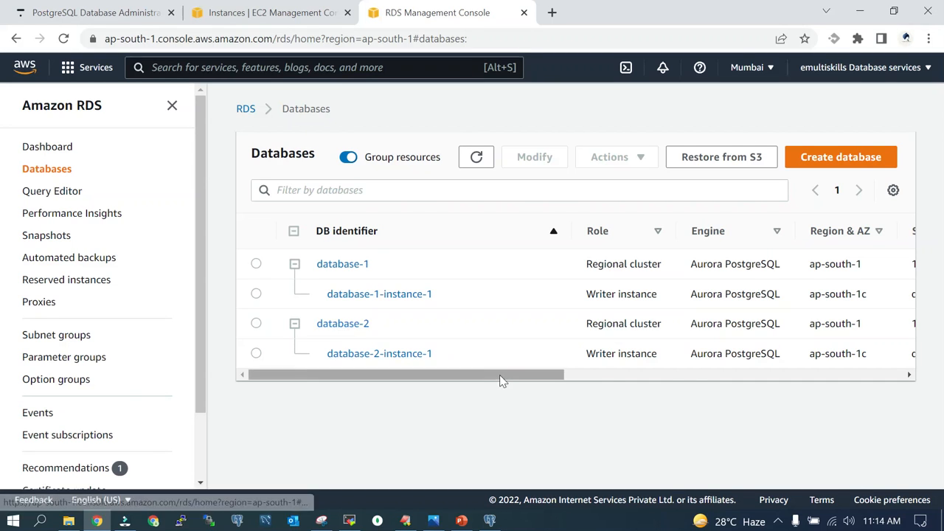
{"action": "left_click_drag", "start_coordinate": [502, 375], "coordinate": [639, 383]}
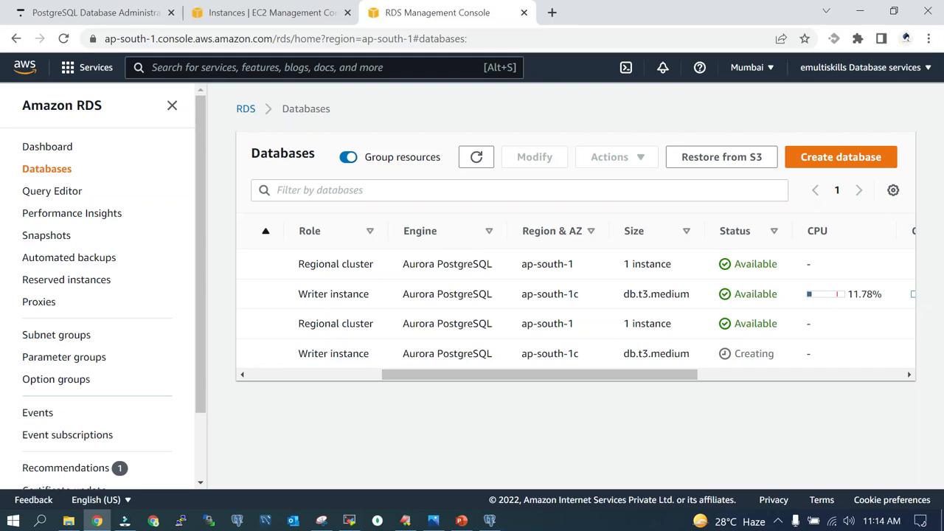
Refresh the Databases table and review database-2-instance-1's connectivity and security details.
{"action": "left_click", "coordinate": [477, 157]}
{"action": "left_click_drag", "start_coordinate": [646, 378], "coordinate": [343, 379]}
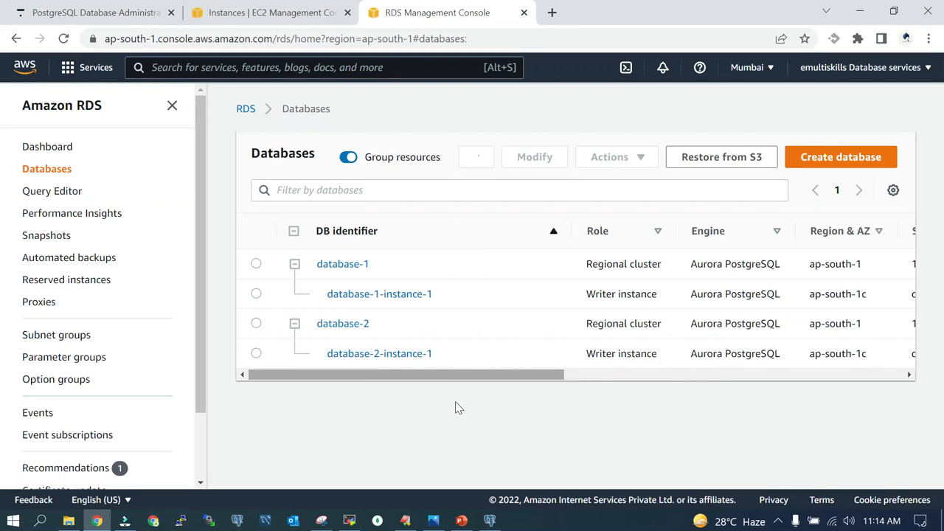
{"action": "left_click", "coordinate": [385, 354]}
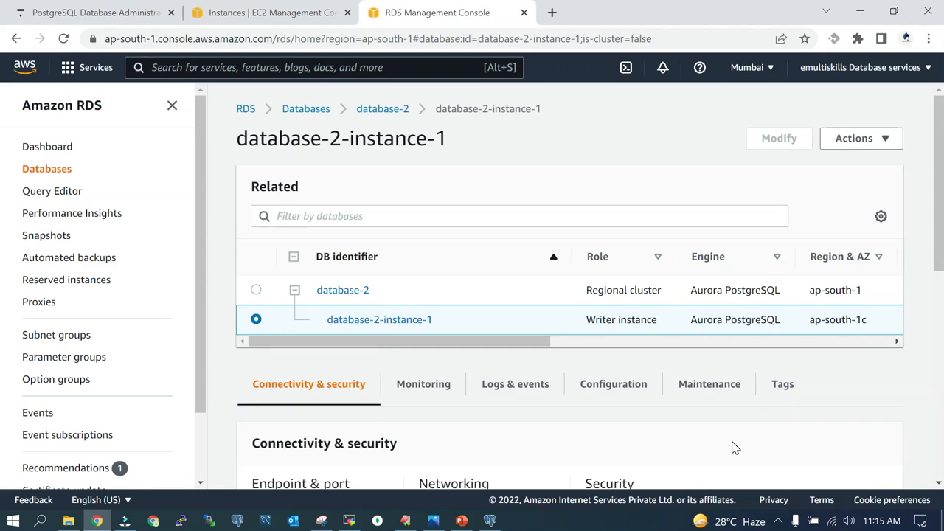
{"action": "scroll", "coordinate": [735, 447], "scroll_direction": "down", "scroll_amount": 2}
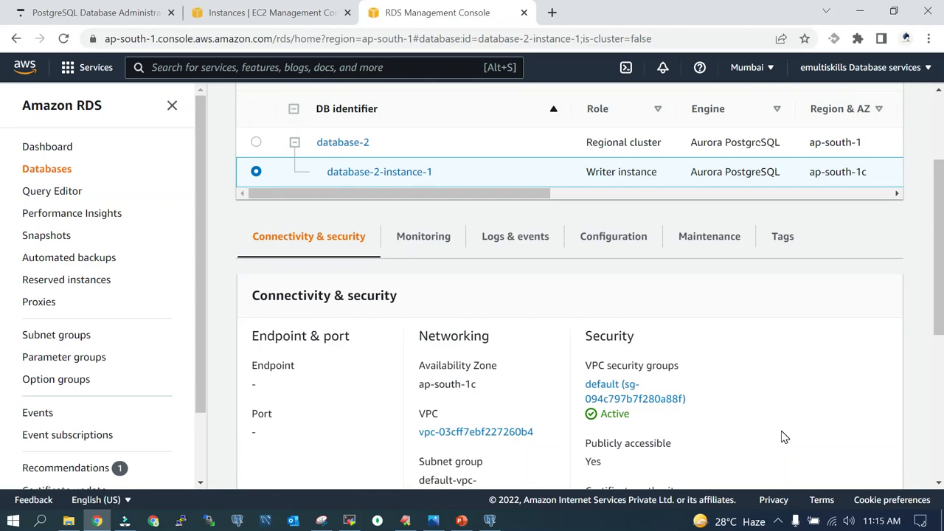
{"action": "scroll", "coordinate": [782, 437], "scroll_direction": "down", "scroll_amount": 1}
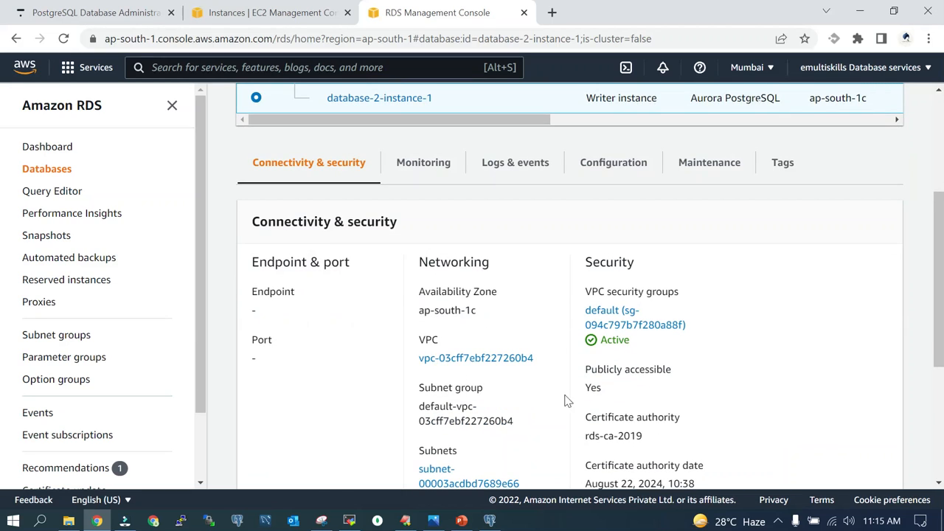
{"action": "scroll", "coordinate": [747, 391], "scroll_direction": "up", "scroll_amount": 3}
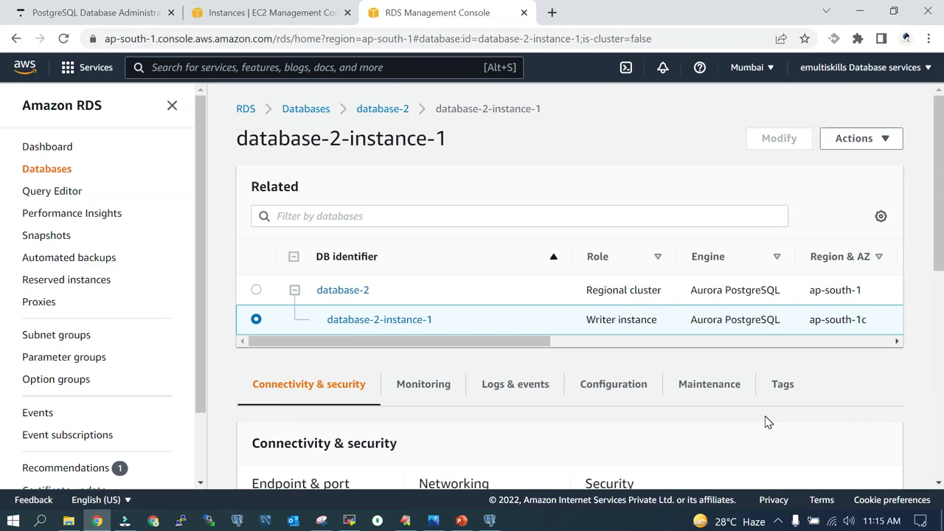
Go back via database-2 to the Databases list and refresh the instance statuses.
{"action": "left_click", "coordinate": [376, 111]}
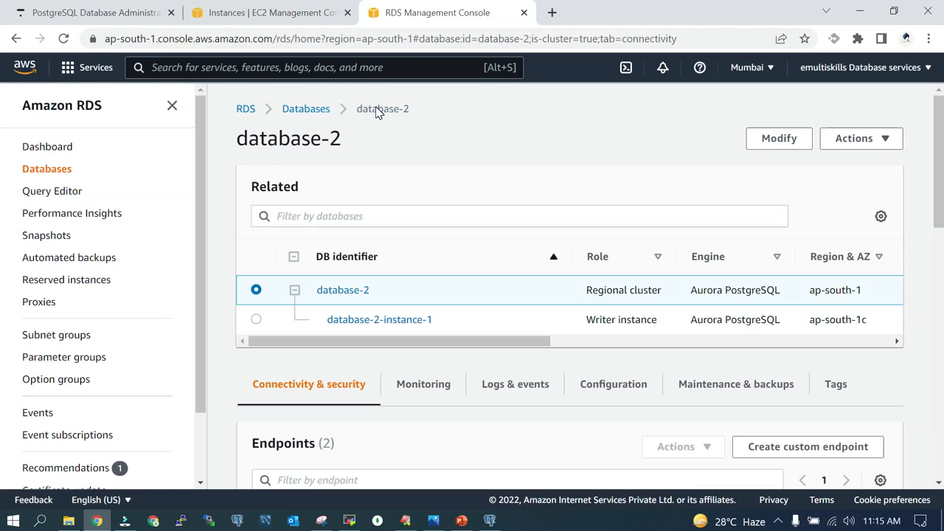
{"action": "left_click_drag", "start_coordinate": [537, 344], "coordinate": [655, 355]}
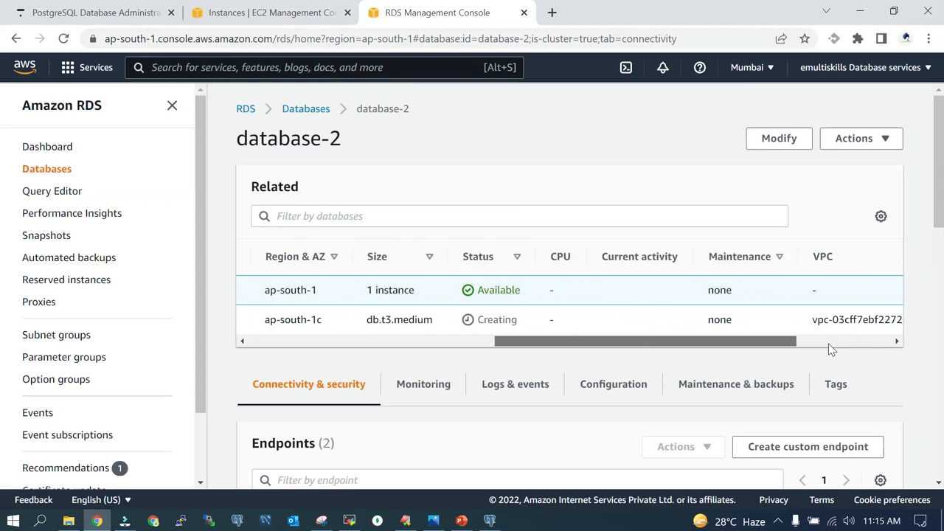
{"action": "mouse_move", "coordinate": [655, 353]}
{"action": "left_mouse_down"}
{"action": "mouse_move", "coordinate": [885, 345]}
{"action": "mouse_move", "coordinate": [492, 372]}
{"action": "left_mouse_up"}
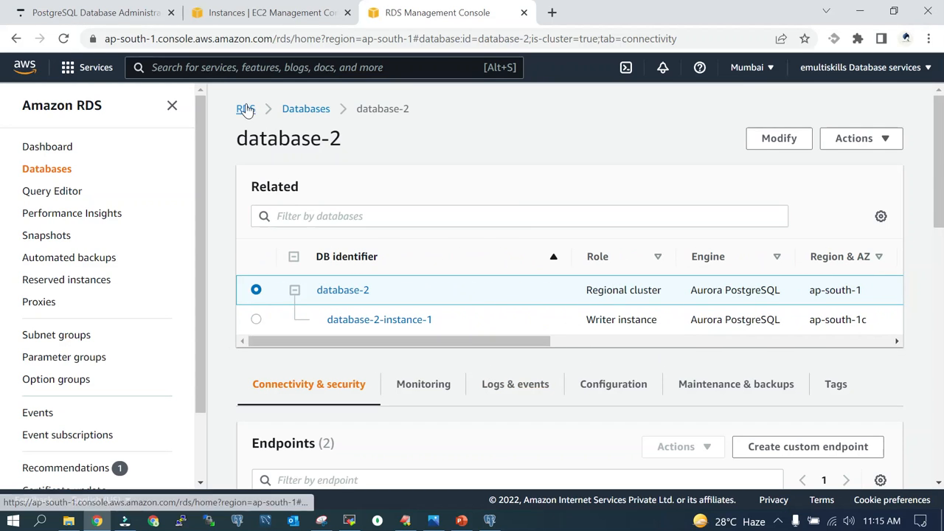
{"action": "left_click", "coordinate": [299, 111]}
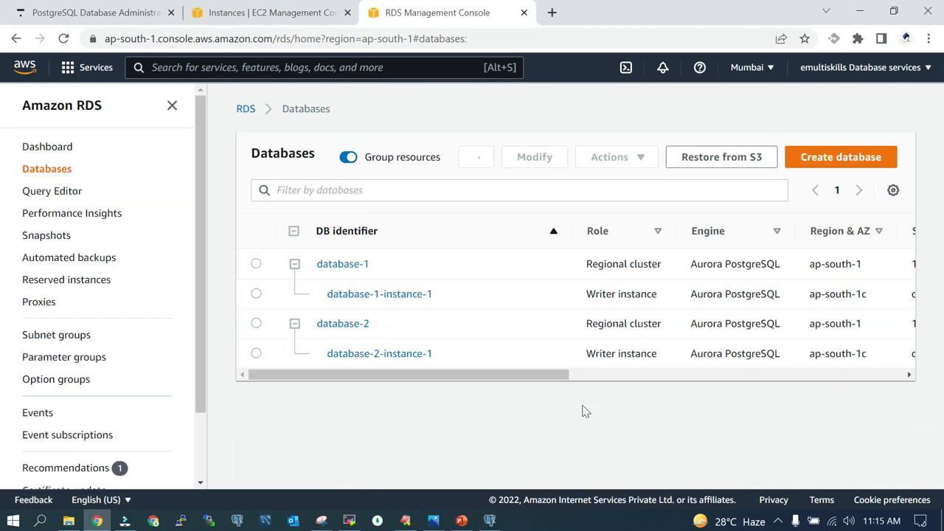
{"action": "left_click_drag", "start_coordinate": [531, 376], "coordinate": [691, 381]}
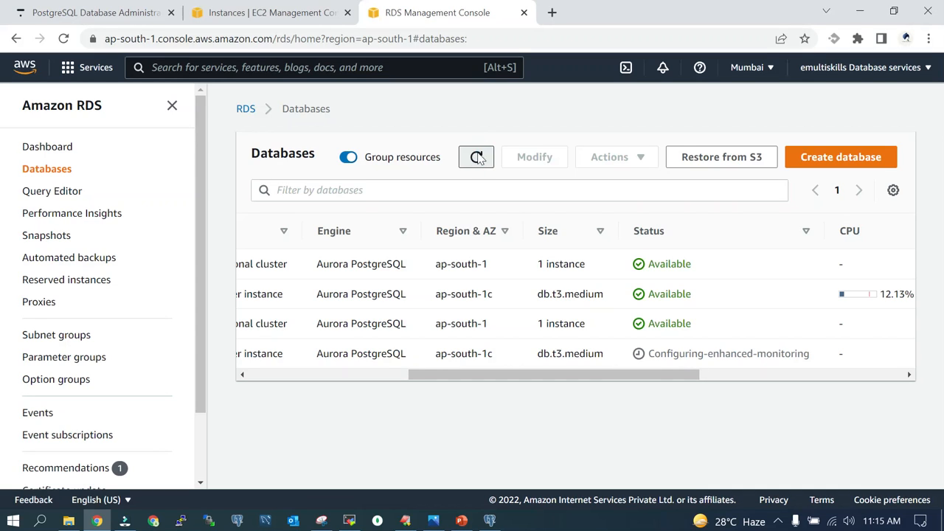
{"action": "left_click", "coordinate": [478, 159]}
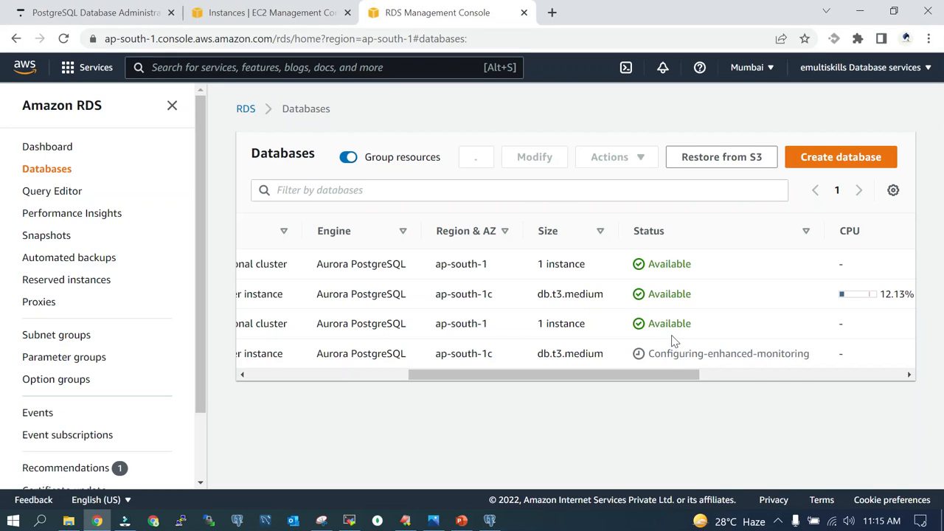
{"action": "mouse_move", "coordinate": [673, 374]}
{"action": "left_mouse_down"}
{"action": "mouse_move", "coordinate": [814, 389]}
{"action": "mouse_move", "coordinate": [321, 388]}
{"action": "left_mouse_up"}
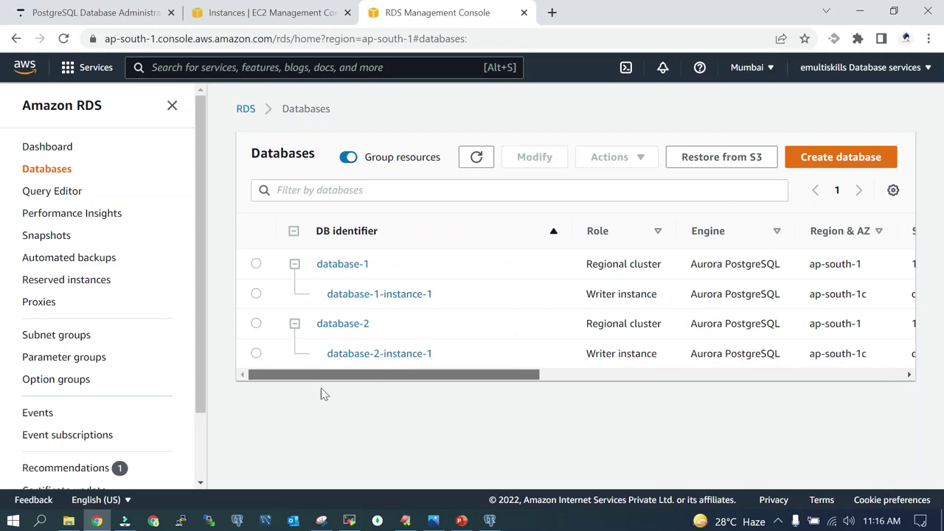
Copy database-2-instance-1's endpoint hostname from its Connectivity & security details.
{"action": "left_click", "coordinate": [371, 356]}
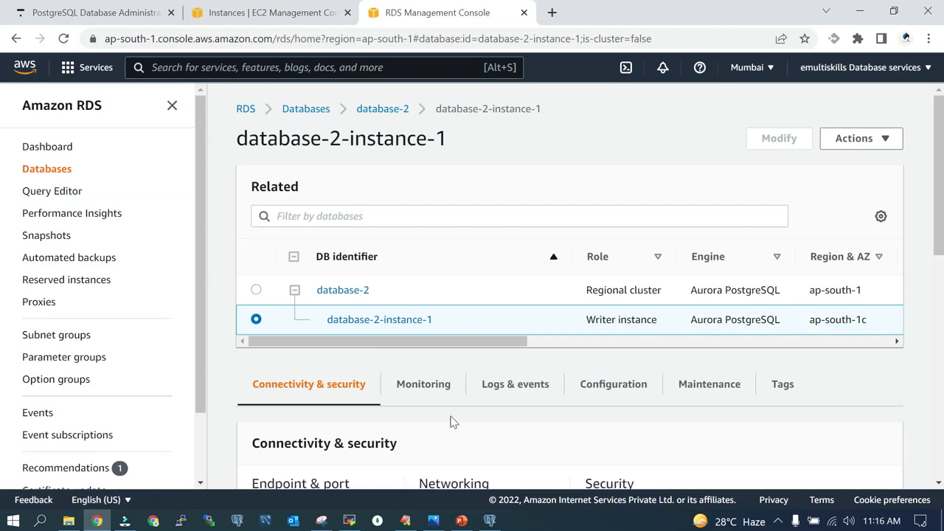
{"action": "scroll", "coordinate": [517, 436], "scroll_direction": "down", "scroll_amount": 1}
{"action": "scroll", "coordinate": [587, 452], "scroll_direction": "down", "scroll_amount": 2}
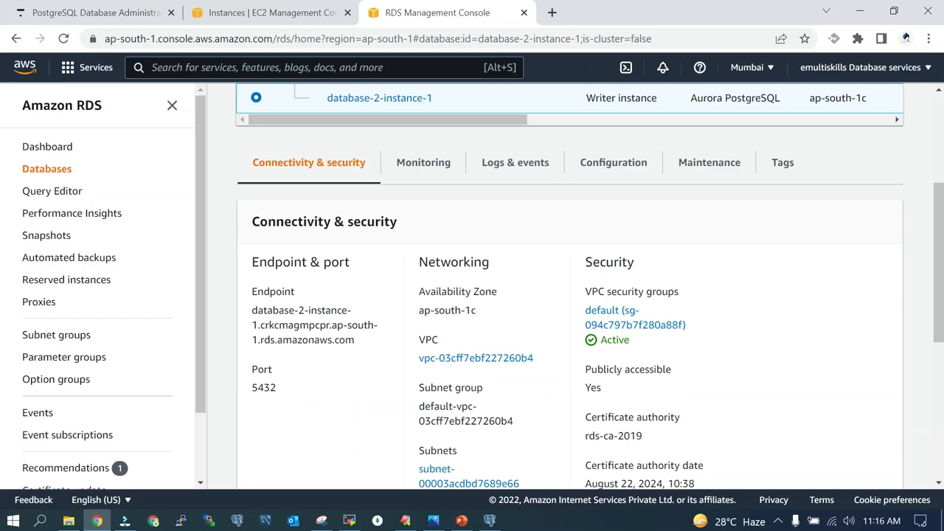
{"action": "left_click_drag", "start_coordinate": [251, 308], "coordinate": [363, 341]}
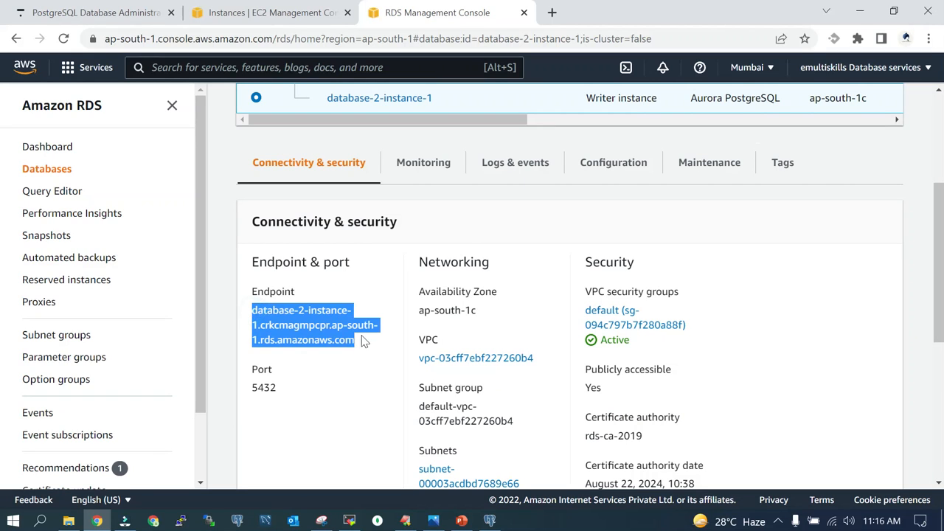
{"action": "right_click", "coordinate": [339, 319]}
{"action": "left_click", "coordinate": [367, 331]}
Create a new pgAdmin server entry with the endpoint as both name and host name.
{"action": "left_click", "coordinate": [491, 521]}
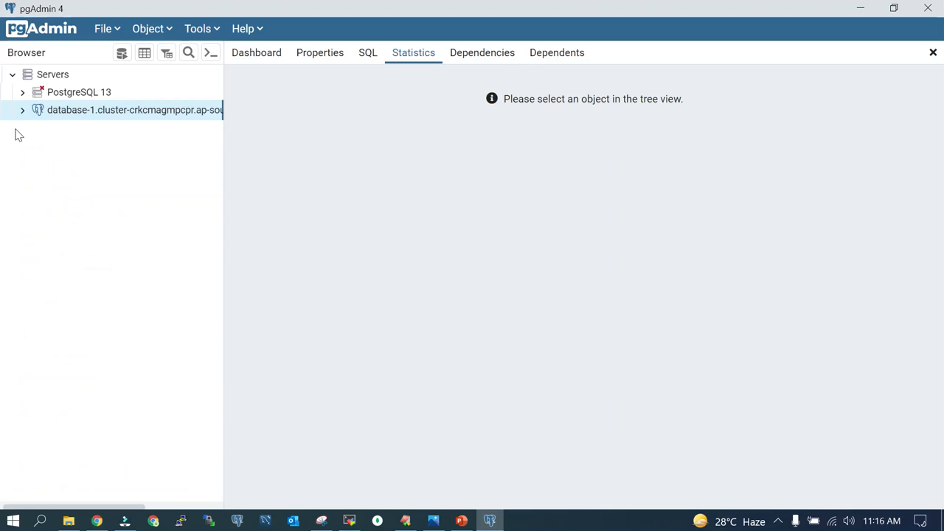
{"action": "left_click", "coordinate": [65, 77]}
{"action": "right_click", "coordinate": [57, 75]}
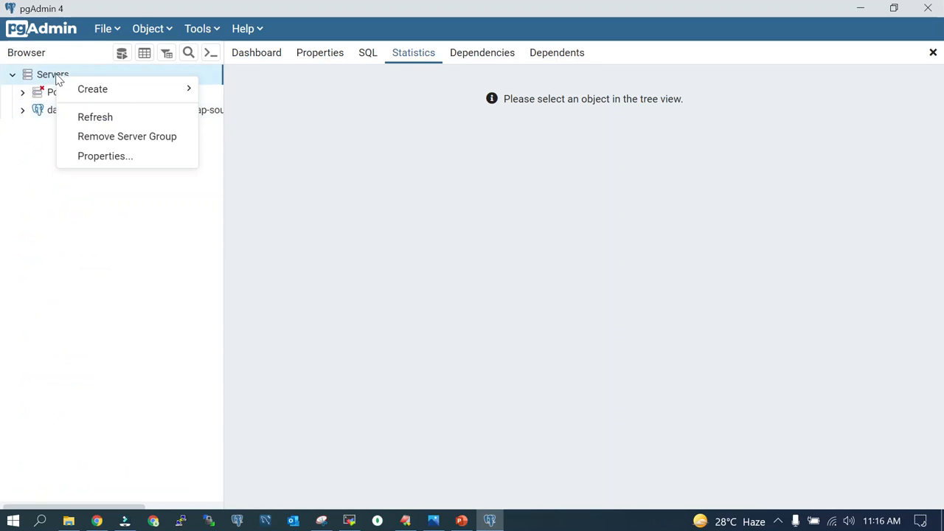
{"action": "left_click", "coordinate": [236, 109]}
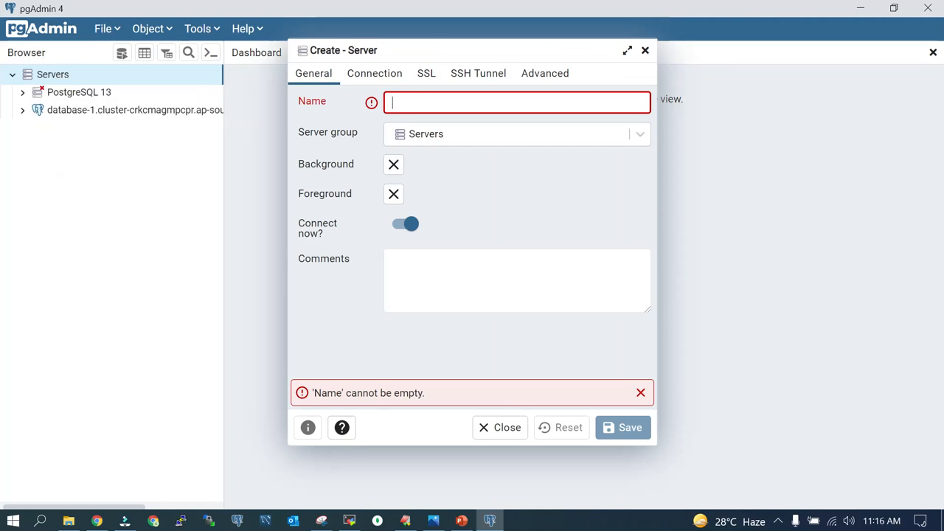
{"action": "left_click", "coordinate": [404, 102]}
{"action": "key", "text": "ctrl+v"}
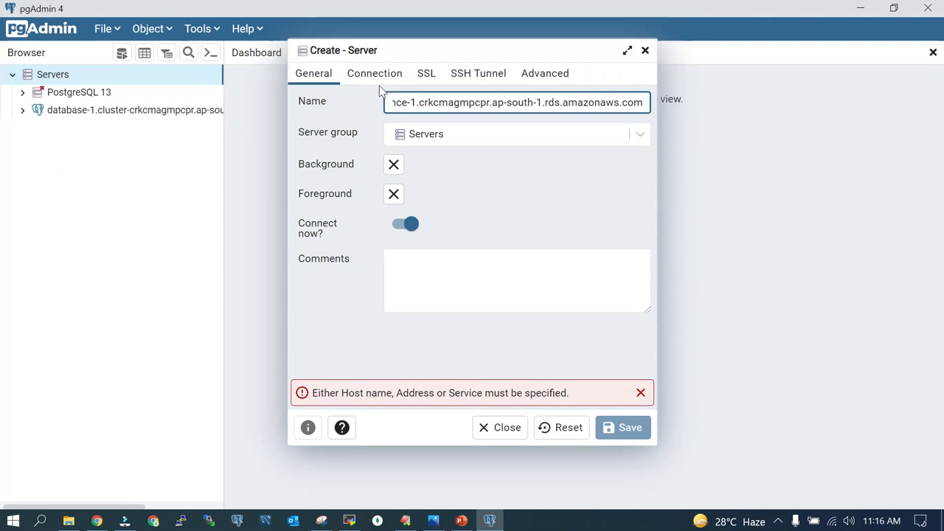
{"action": "left_click", "coordinate": [369, 74]}
{"action": "left_click", "coordinate": [413, 102]}
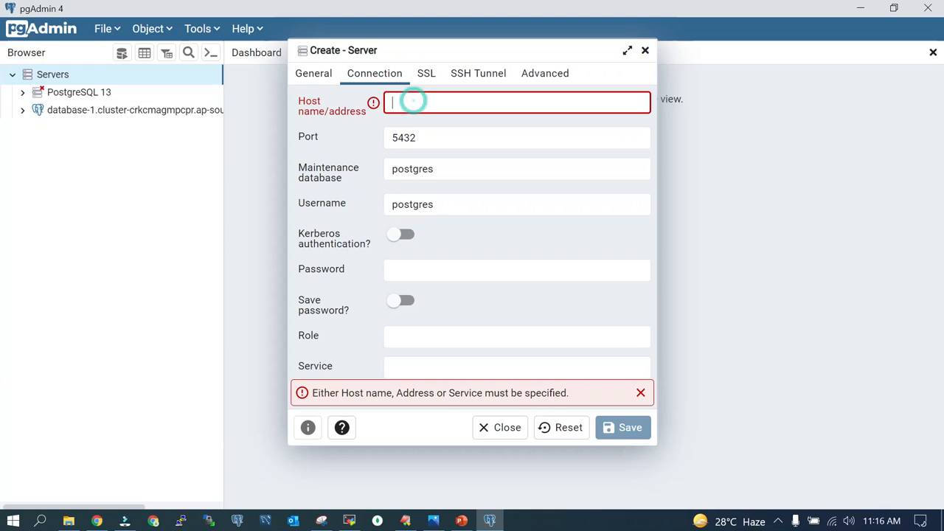
{"action": "key", "text": "ctrl+v"}
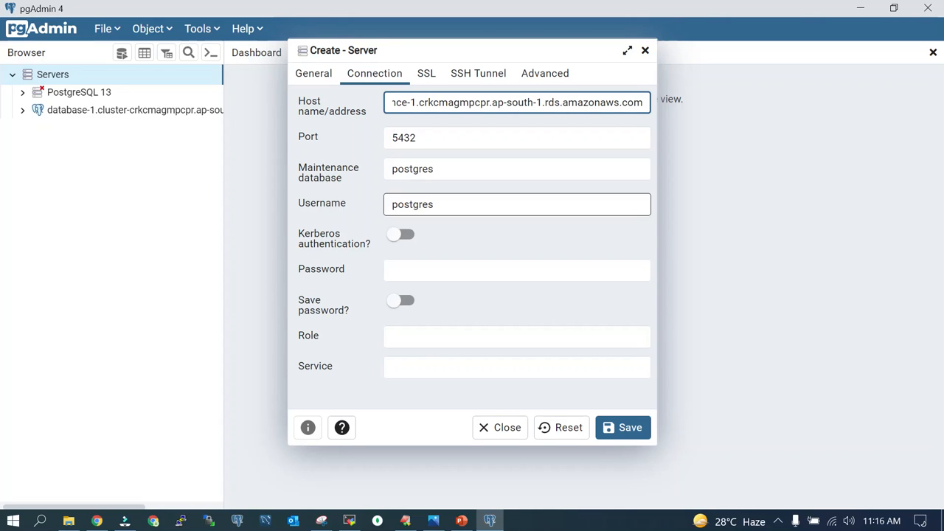
Fill the server's password with the one saved in the EditPlus notes.
{"action": "left_click", "coordinate": [415, 271]}
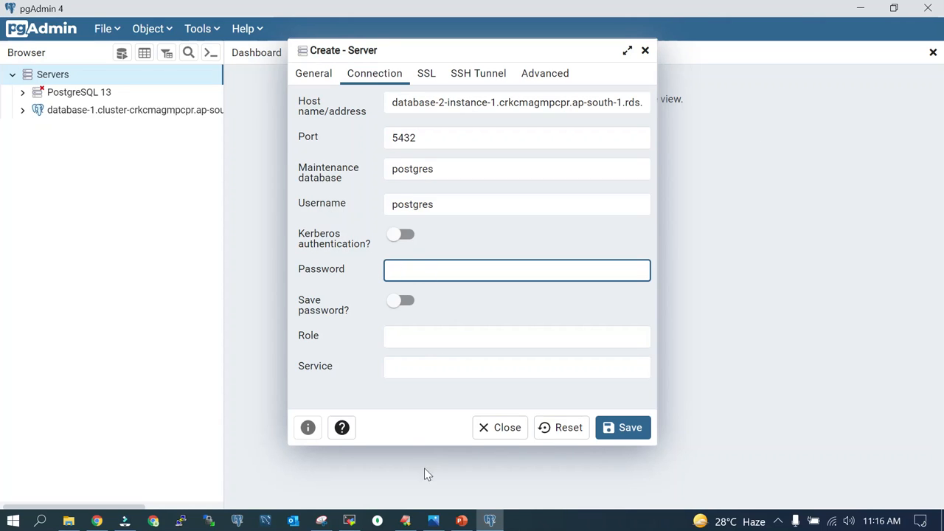
{"action": "left_click", "coordinate": [406, 521]}
{"action": "double_click", "coordinate": [89, 100]}
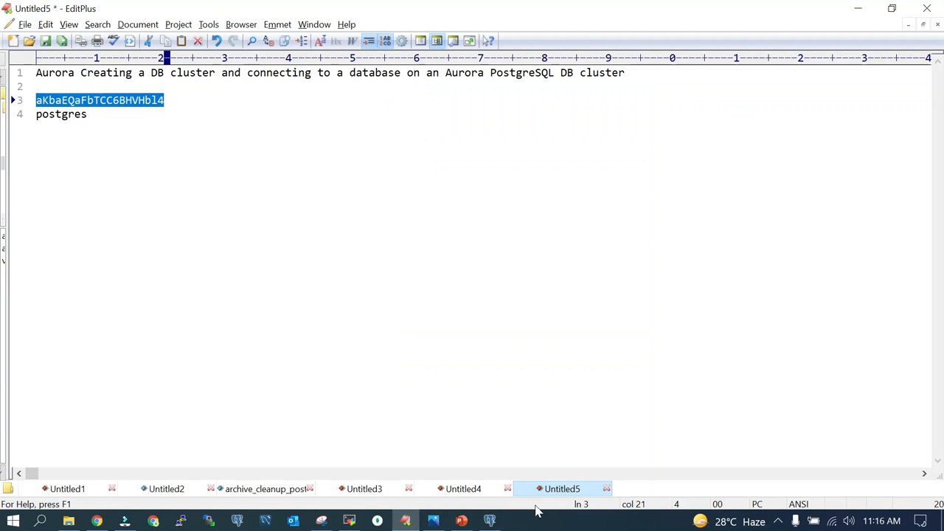
{"action": "left_click", "coordinate": [490, 521]}
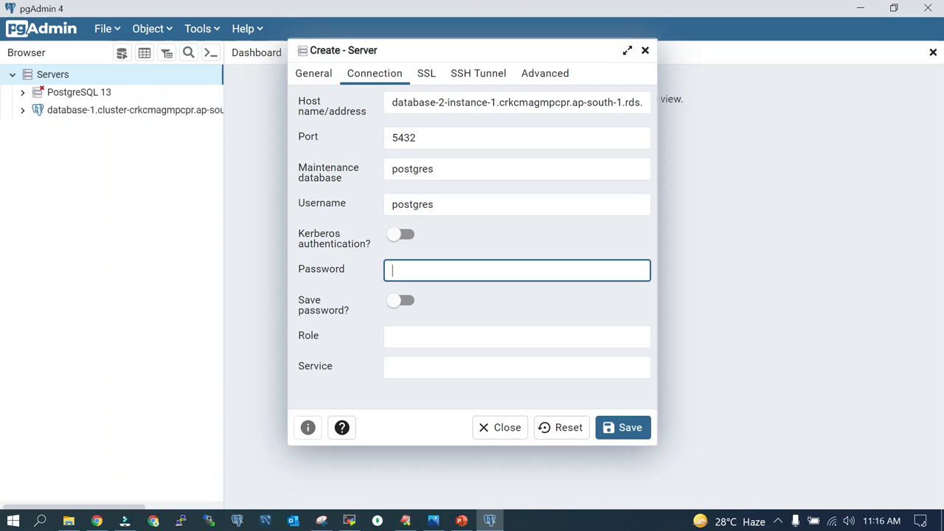
{"action": "key", "text": "ctrl+v"}
{"action": "left_click", "coordinate": [97, 522]}
{"action": "scroll", "coordinate": [731, 347], "scroll_direction": "up", "scroll_amount": 2}
{"action": "scroll", "coordinate": [483, 298], "scroll_direction": "up", "scroll_amount": 2}
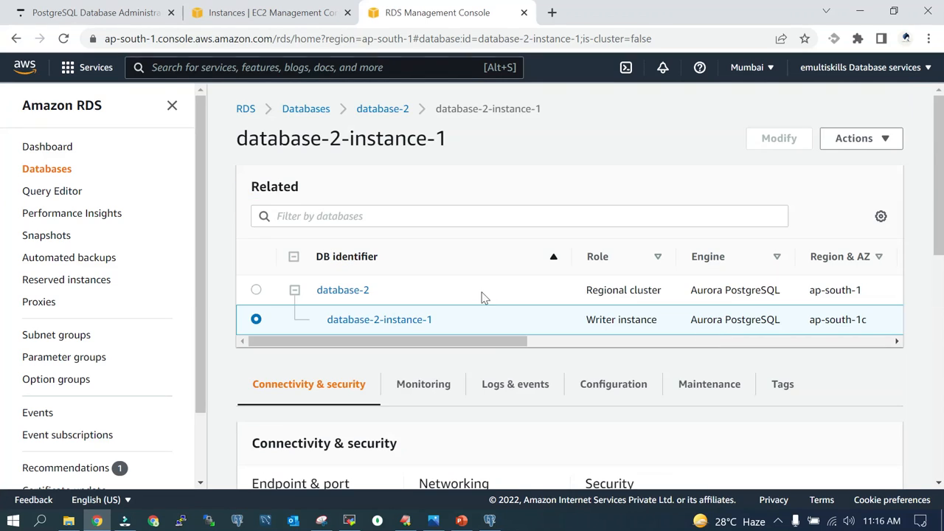
{"action": "left_click_drag", "start_coordinate": [506, 342], "coordinate": [663, 341]}
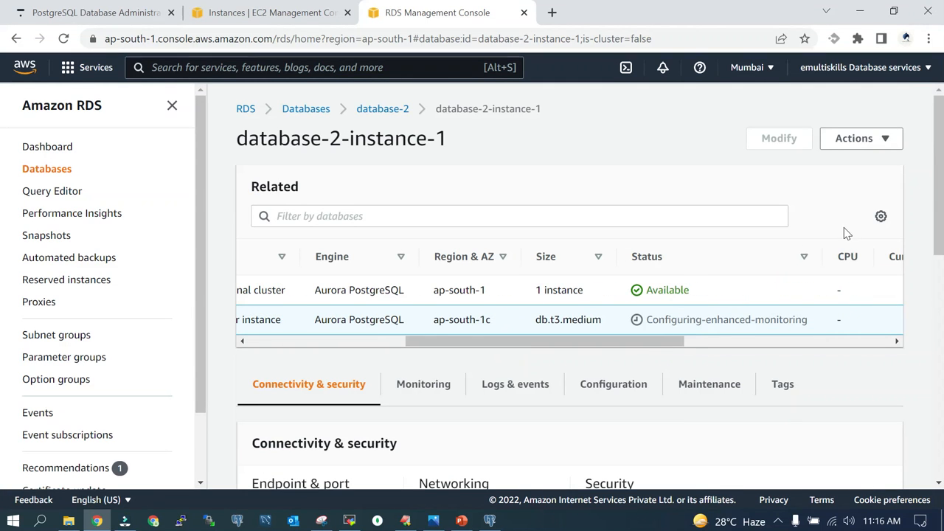
Check database-2's status in RDS, then save the new server so it appears in pgAdmin 4.
{"action": "left_click", "coordinate": [378, 108]}
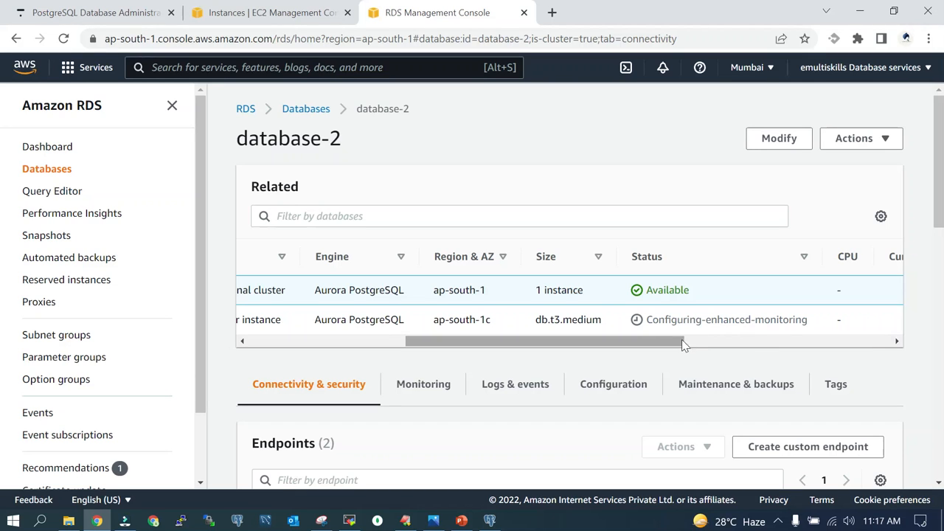
{"action": "mouse_move", "coordinate": [688, 343]}
{"action": "left_mouse_down"}
{"action": "mouse_move", "coordinate": [829, 350]}
{"action": "mouse_move", "coordinate": [395, 356]}
{"action": "left_mouse_up"}
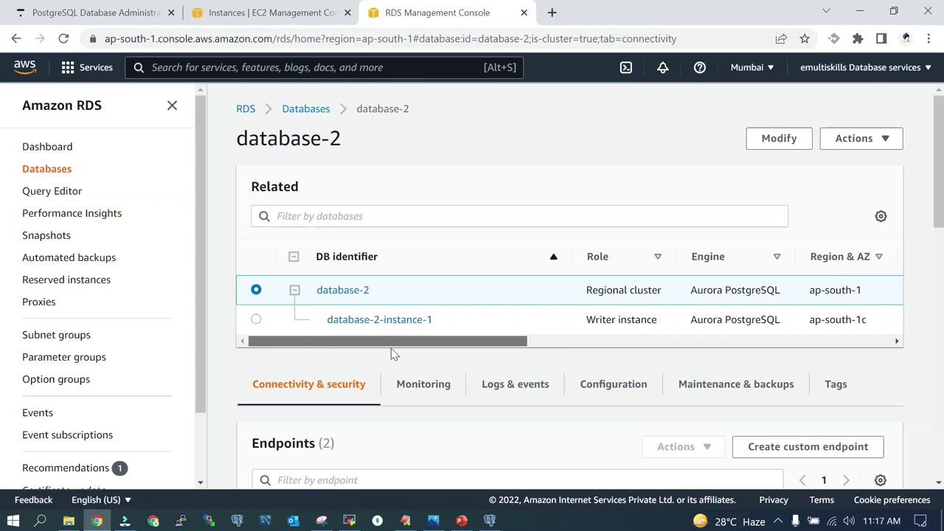
{"action": "left_click", "coordinate": [302, 111]}
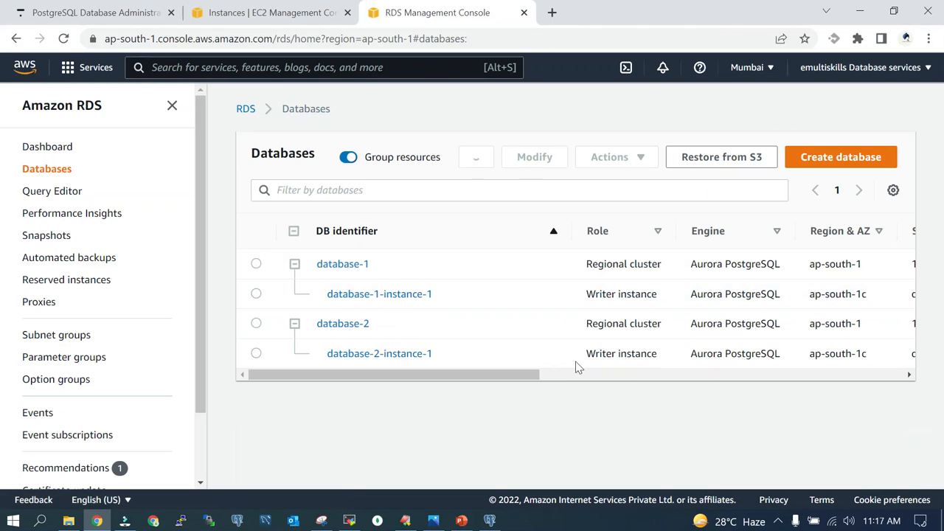
{"action": "left_click_drag", "start_coordinate": [521, 382], "coordinate": [656, 383]}
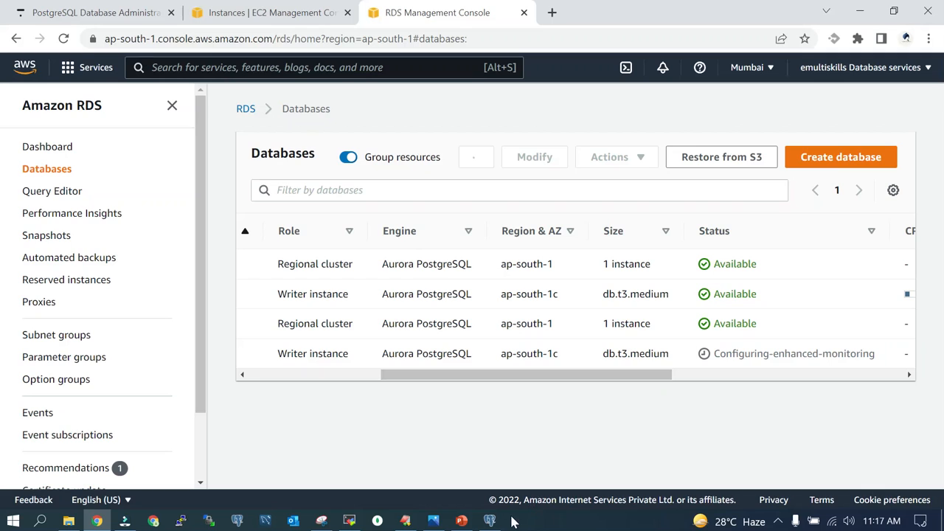
{"action": "left_click", "coordinate": [490, 520]}
{"action": "left_click", "coordinate": [623, 428]}
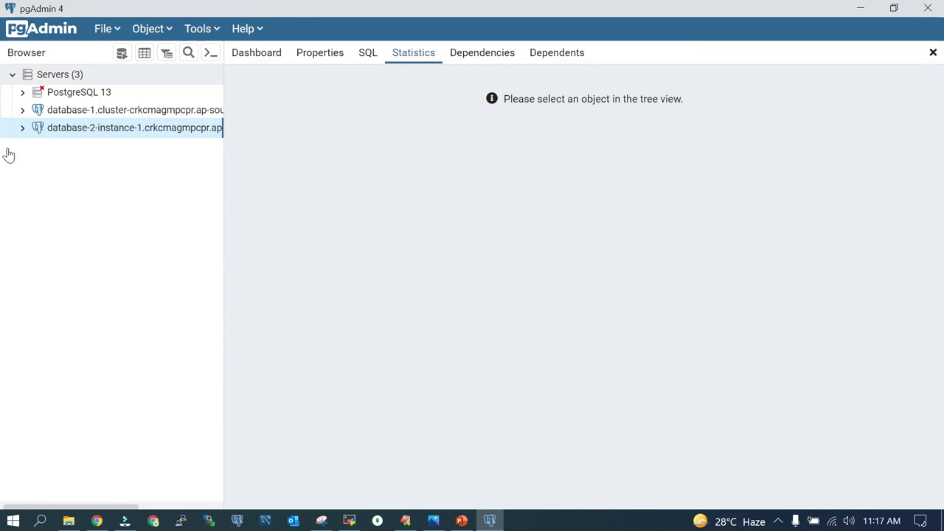
Connect to database-2-instance-1 and expand its databases, postgres and rdsadmin.
{"action": "left_click", "coordinate": [22, 129]}
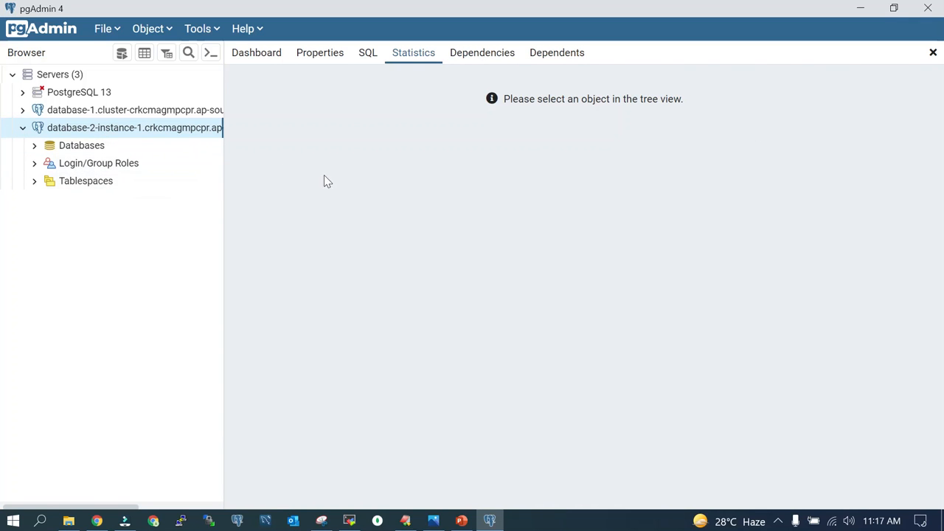
{"action": "left_click", "coordinate": [34, 145]}
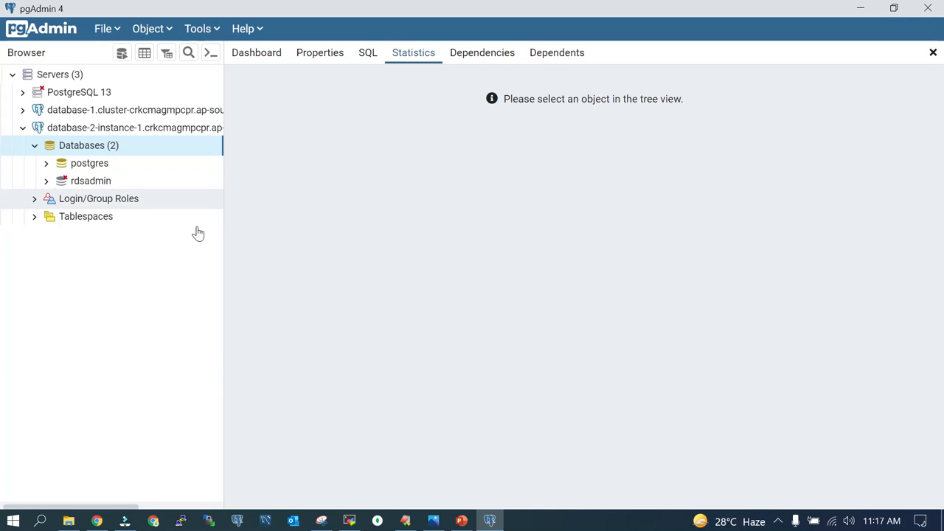
{"action": "left_click", "coordinate": [349, 521]}
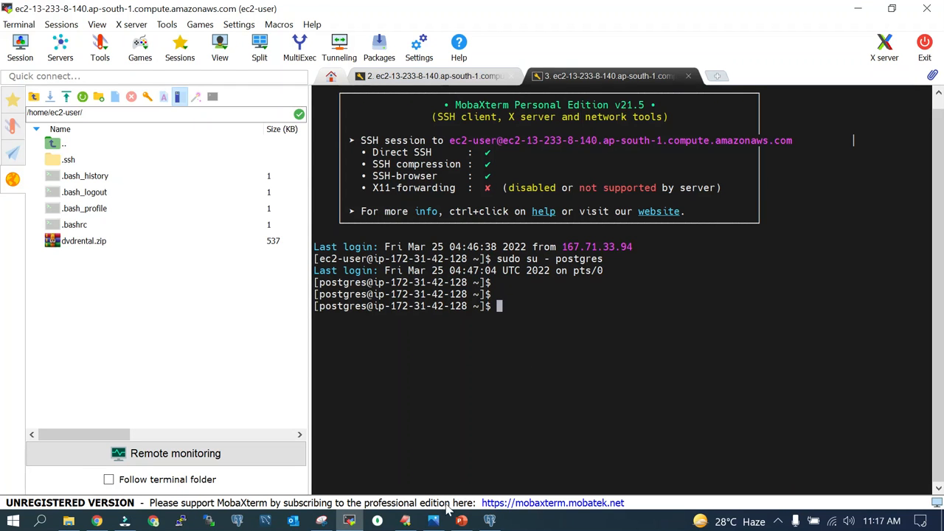
Paste the psql connection command from the PowerPoint slide into the EditPlus notes.
{"action": "left_click", "coordinate": [463, 523]}
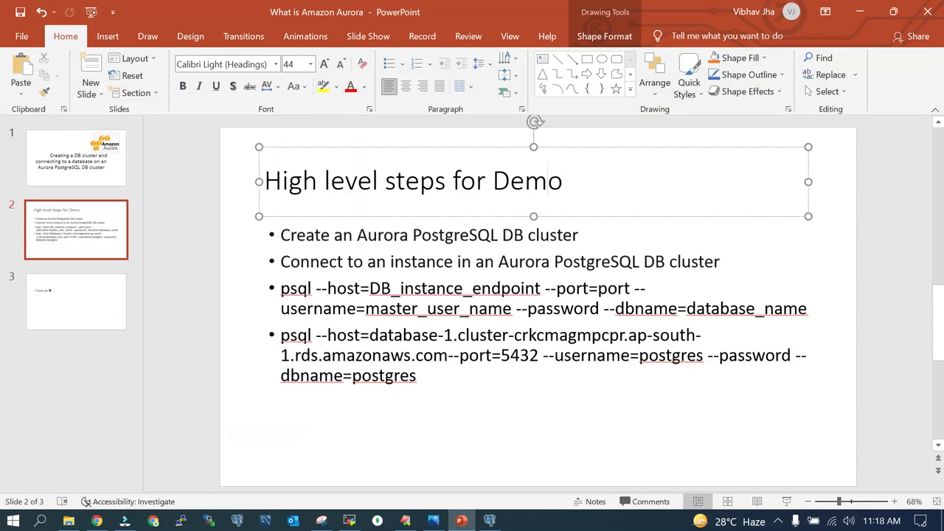
{"action": "left_click", "coordinate": [280, 332]}
{"action": "left_click_drag", "start_coordinate": [281, 332], "coordinate": [418, 375]}
{"action": "key", "text": "ctrl+c"}
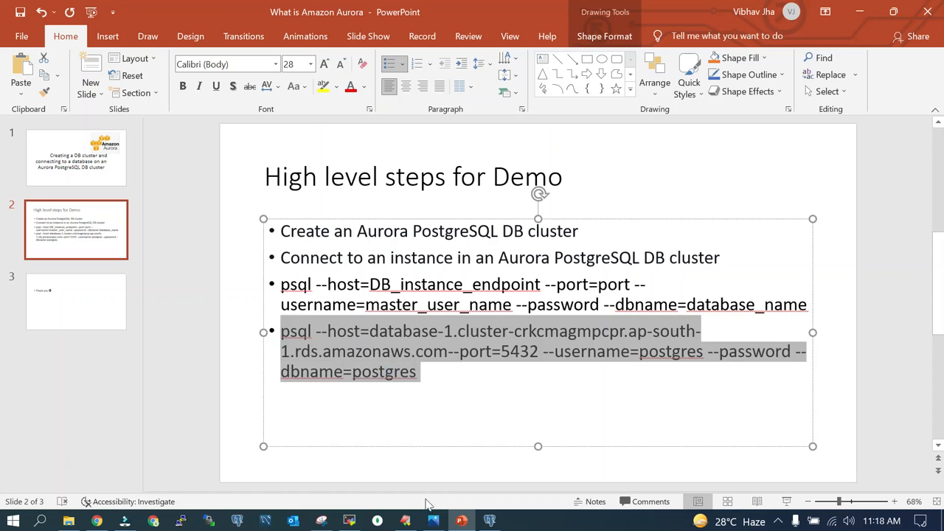
{"action": "left_click", "coordinate": [406, 521]}
{"action": "left_click", "coordinate": [109, 118]}
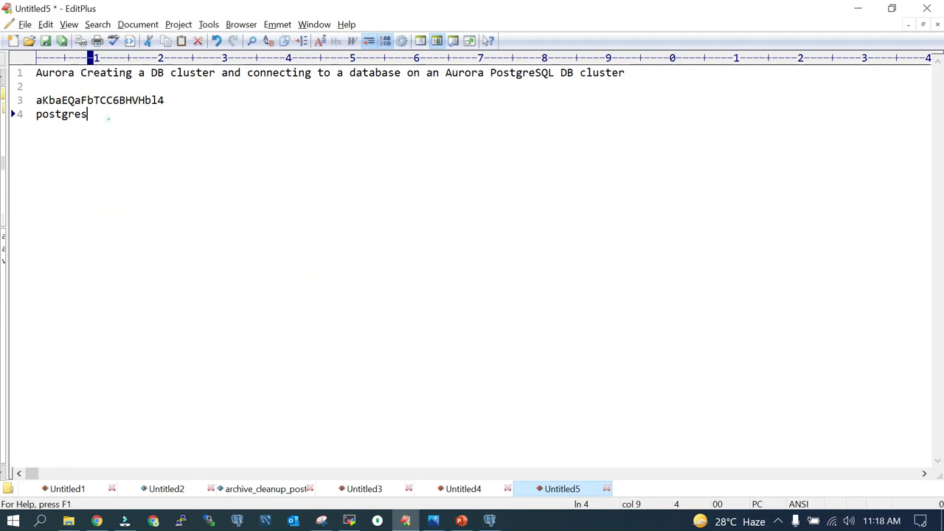
{"action": "key", "text": "Return"}
{"action": "key", "text": "Return"}
{"action": "key", "text": "Return"}
{"action": "key", "text": "ctrl+v"}
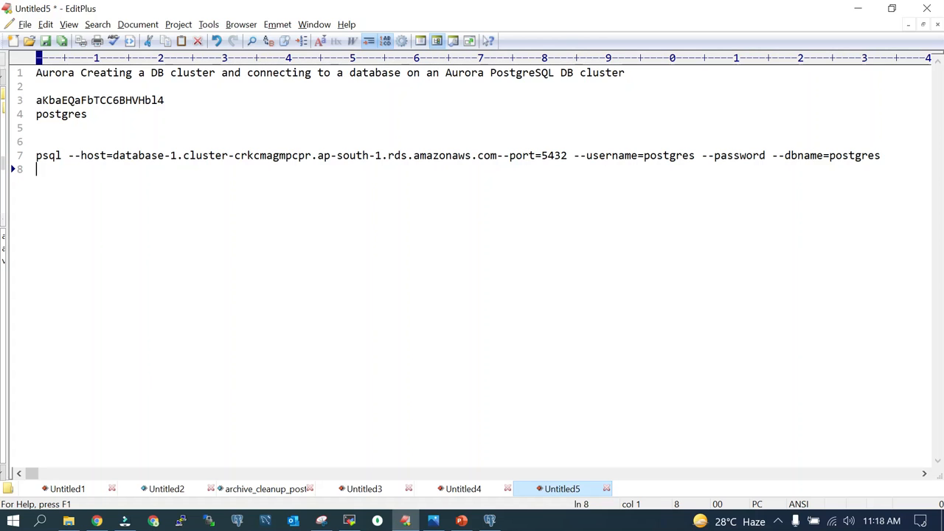
Replace the command's --host value with the copied database-2-instance-1 endpoint.
{"action": "left_click", "coordinate": [98, 520]}
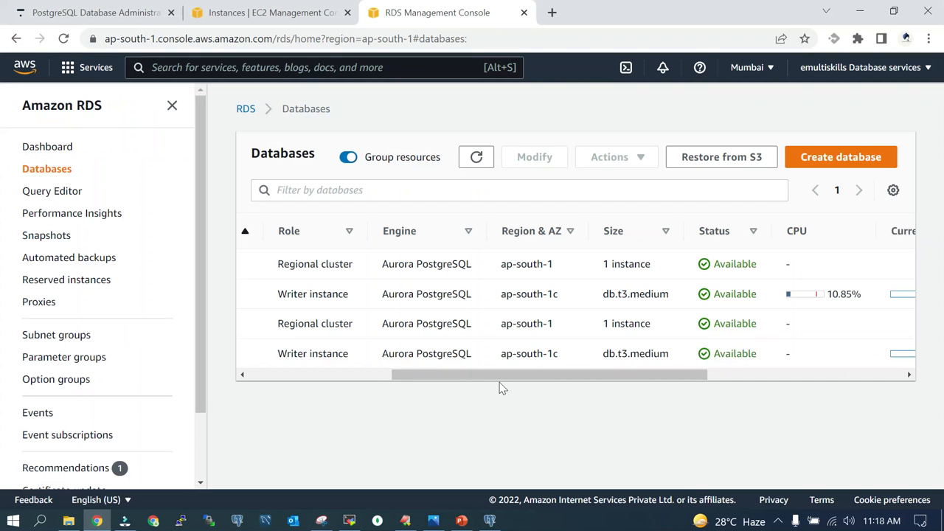
{"action": "left_click_drag", "start_coordinate": [410, 375], "coordinate": [312, 362]}
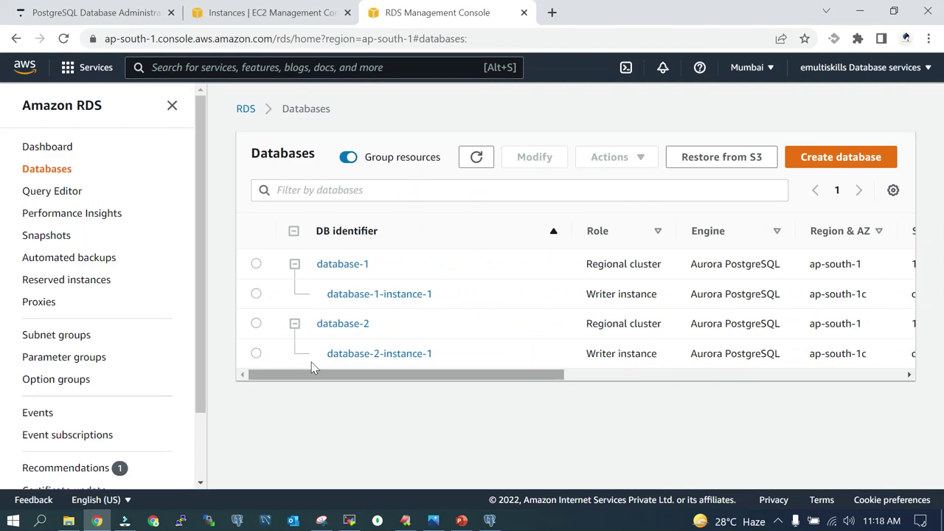
{"action": "left_click", "coordinate": [364, 355]}
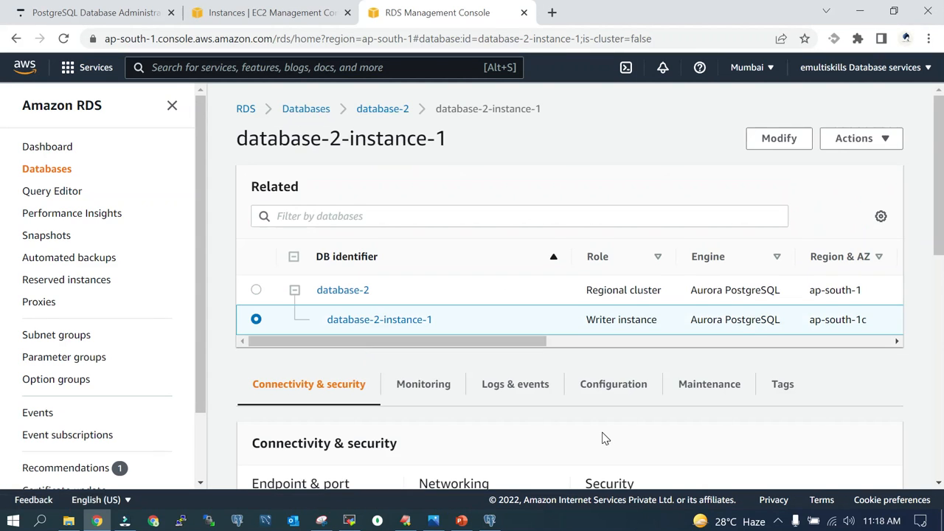
{"action": "scroll", "coordinate": [523, 389], "scroll_direction": "down", "scroll_amount": 3}
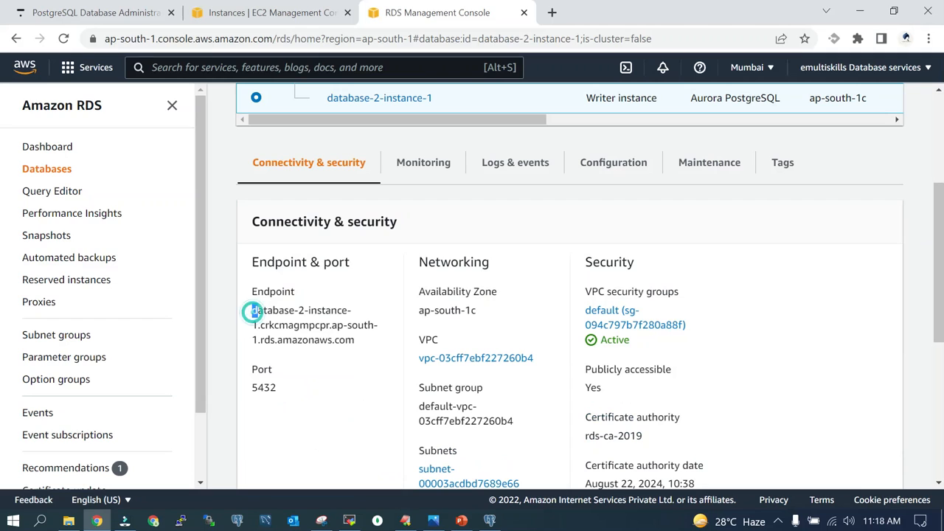
{"action": "left_click_drag", "start_coordinate": [253, 309], "coordinate": [354, 341]}
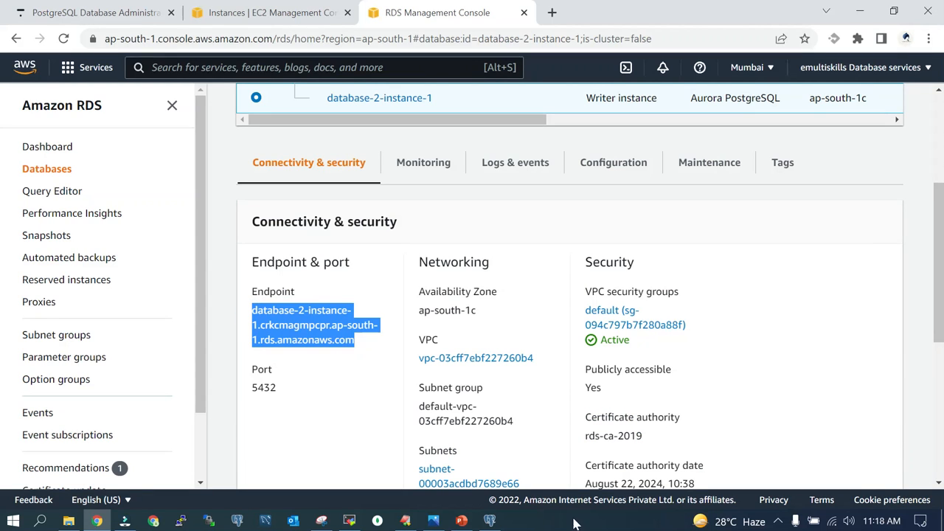
{"action": "left_click", "coordinate": [405, 521]}
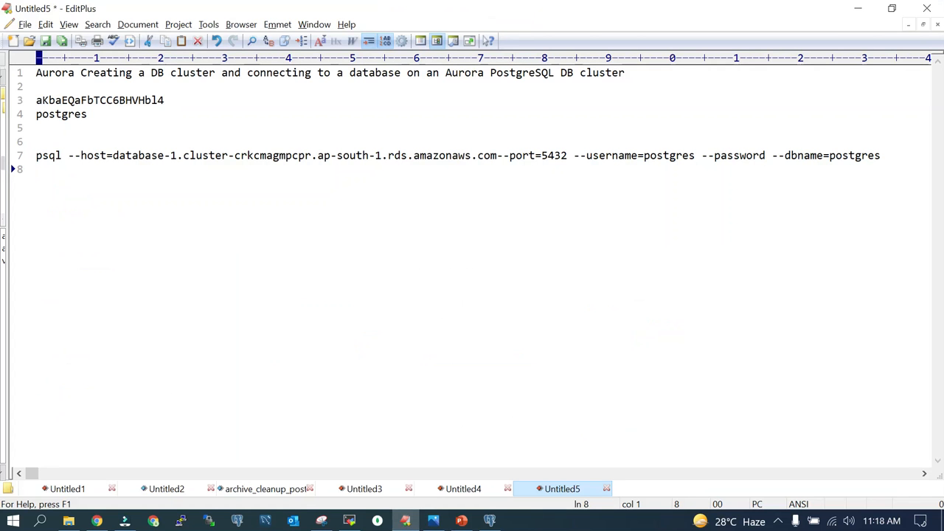
{"action": "left_click_drag", "start_coordinate": [112, 155], "coordinate": [498, 155]}
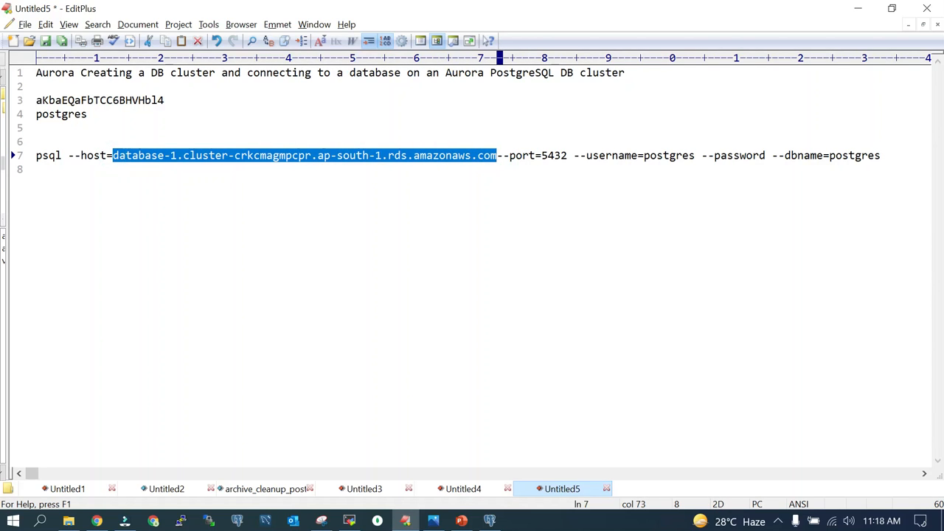
{"action": "type", "text": "database-2-instance-1.crkcmagmpcpr.ap-south-1.rds.amazonaws.com"}
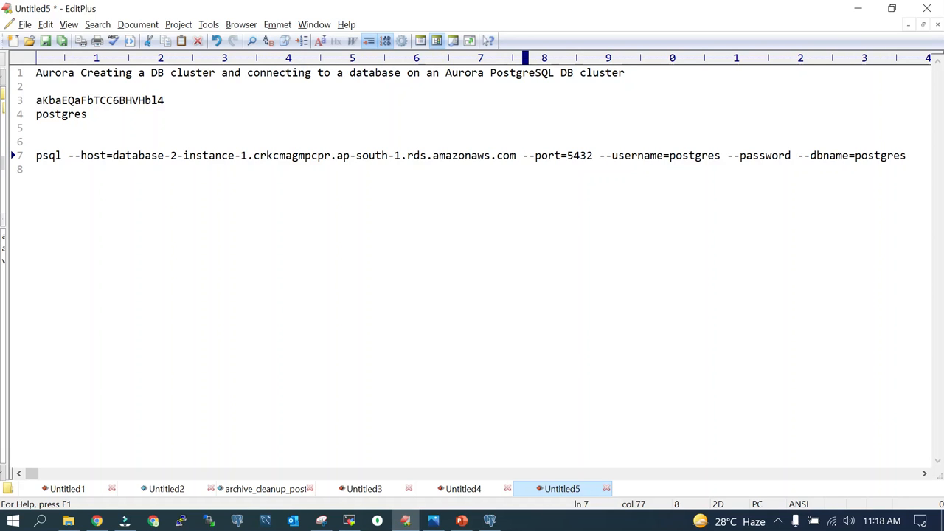
Copy the whole psql command on line 7 and bring the EC2 terminal forward.
{"action": "left_click_drag", "start_coordinate": [36, 155], "coordinate": [908, 156]}
{"action": "key", "text": "ctrl+c"}
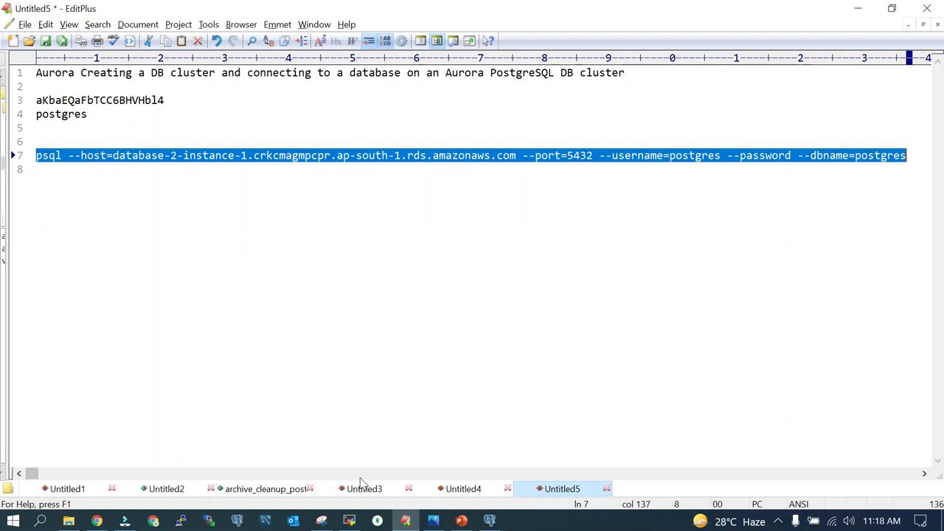
{"action": "left_click", "coordinate": [181, 520]}
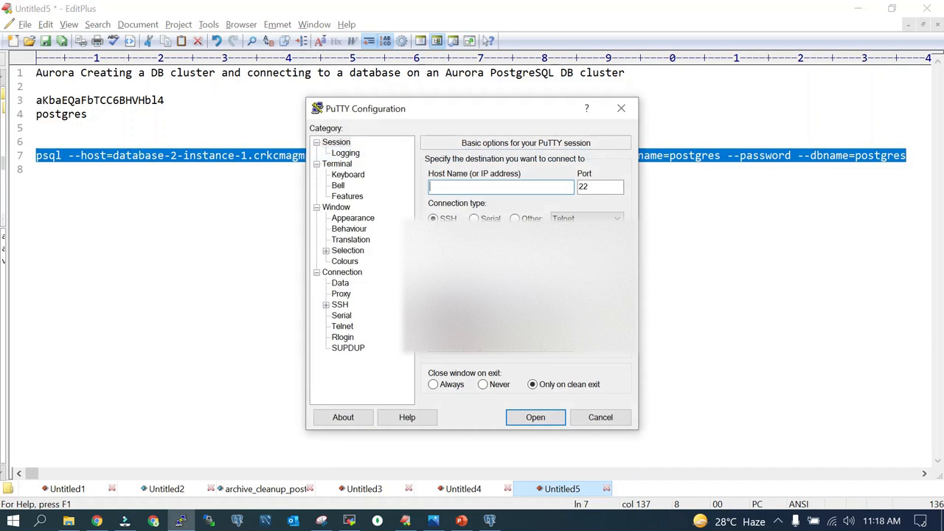
{"action": "left_click", "coordinate": [621, 108]}
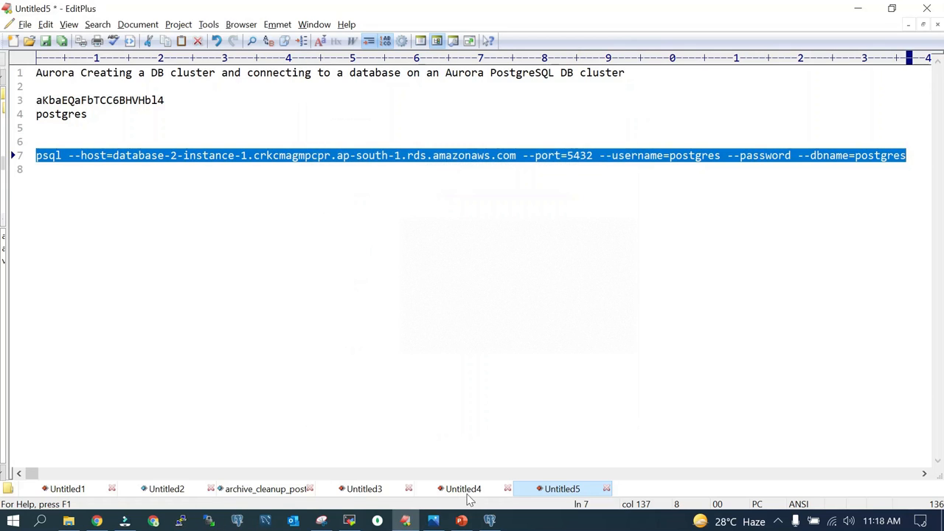
{"action": "left_click", "coordinate": [351, 521]}
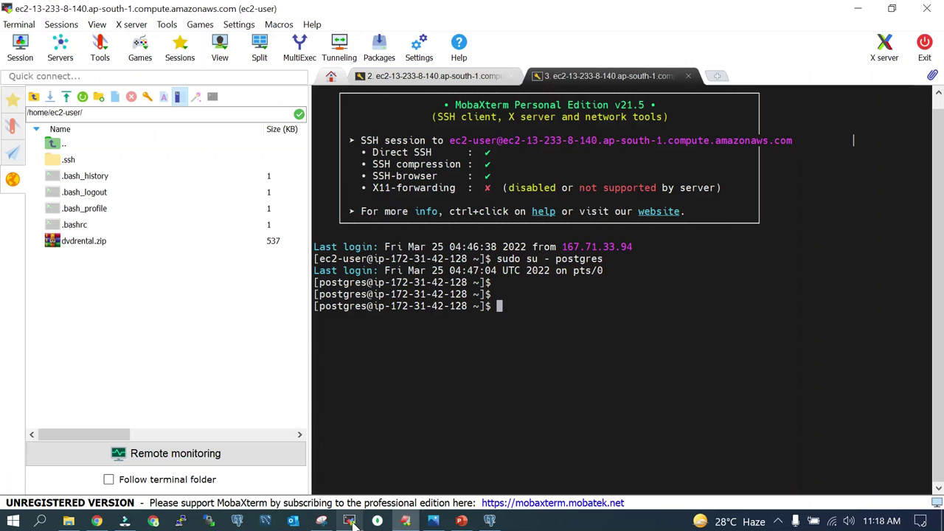
Run the pasted psql command against database-2-instance-1 at the EC2 shell prompt.
{"action": "right_click", "coordinate": [614, 192]}
{"action": "left_click", "coordinate": [636, 186]}
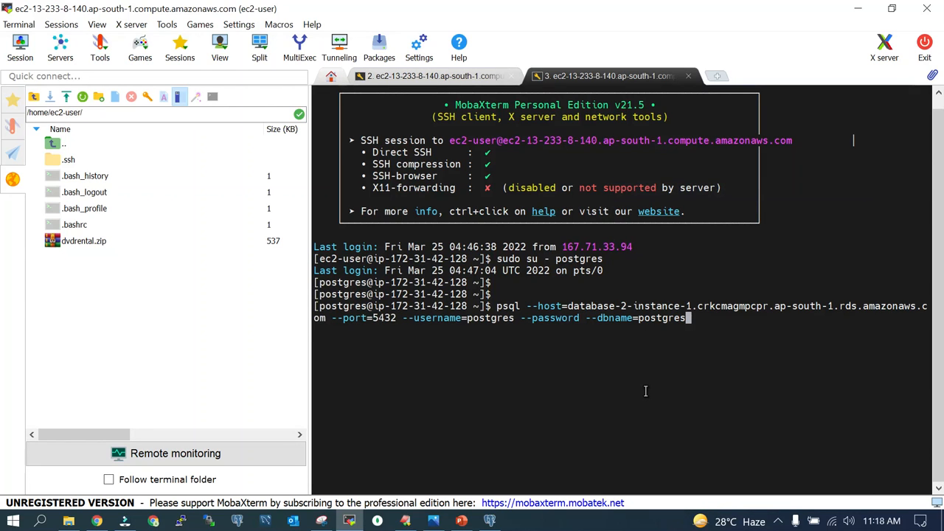
{"action": "key", "text": "Return"}
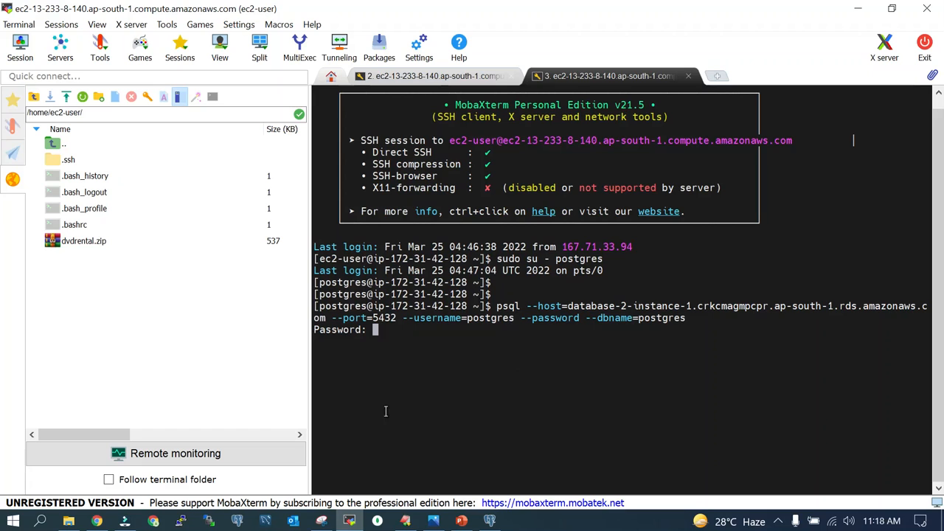
Supply the password from the notes to reach the postgres=> prompt.
{"action": "left_click", "coordinate": [405, 521]}
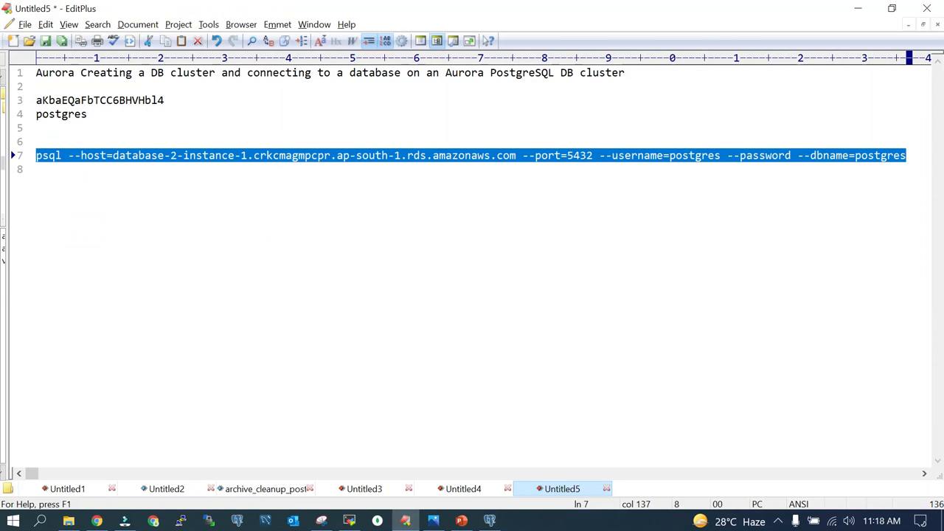
{"action": "double_click", "coordinate": [70, 100]}
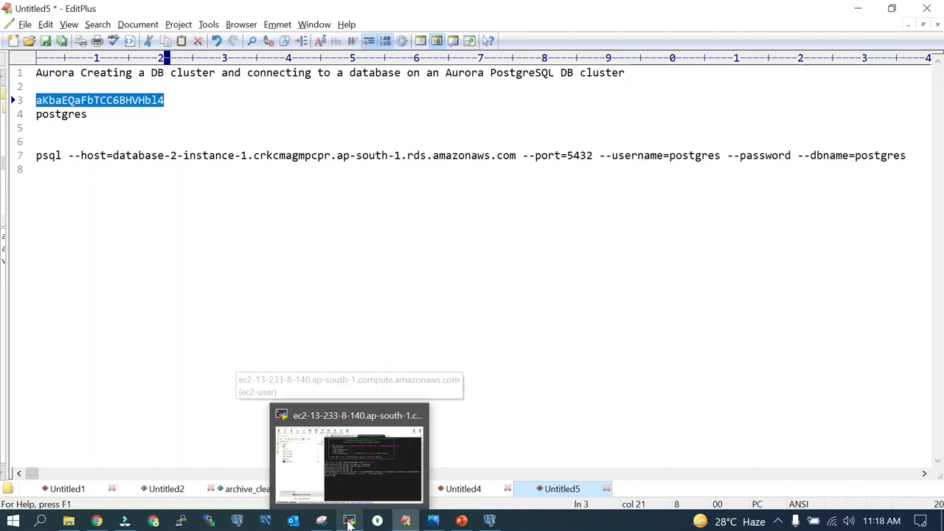
{"action": "left_click", "coordinate": [354, 467]}
{"action": "right_click", "coordinate": [598, 271]}
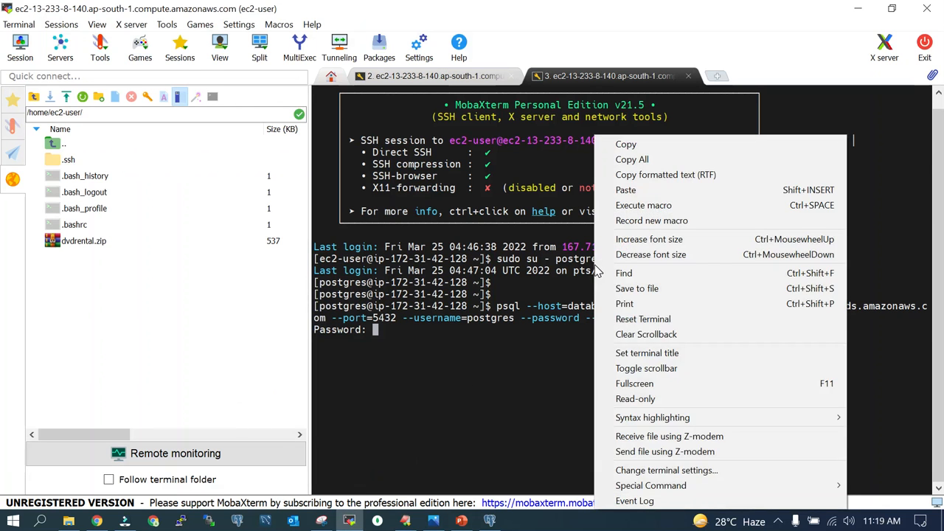
{"action": "left_click", "coordinate": [633, 191]}
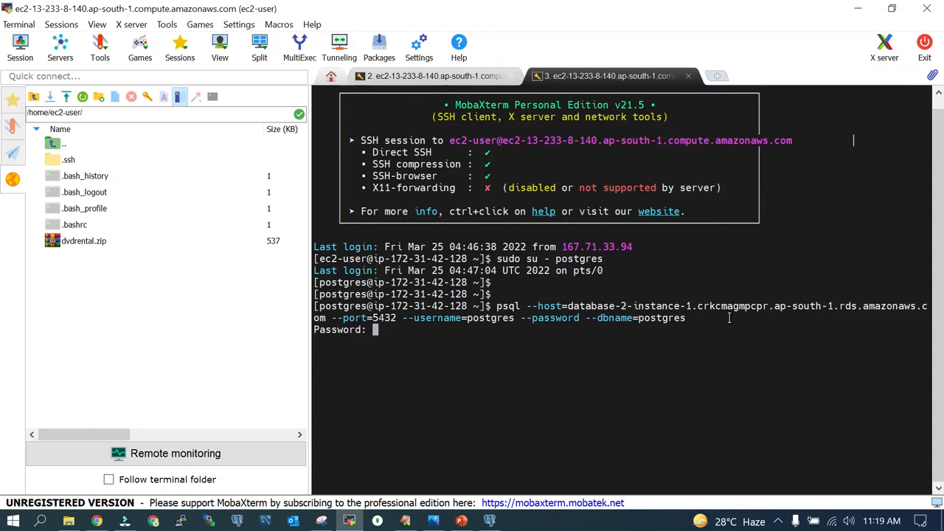
{"action": "key", "text": "Return"}
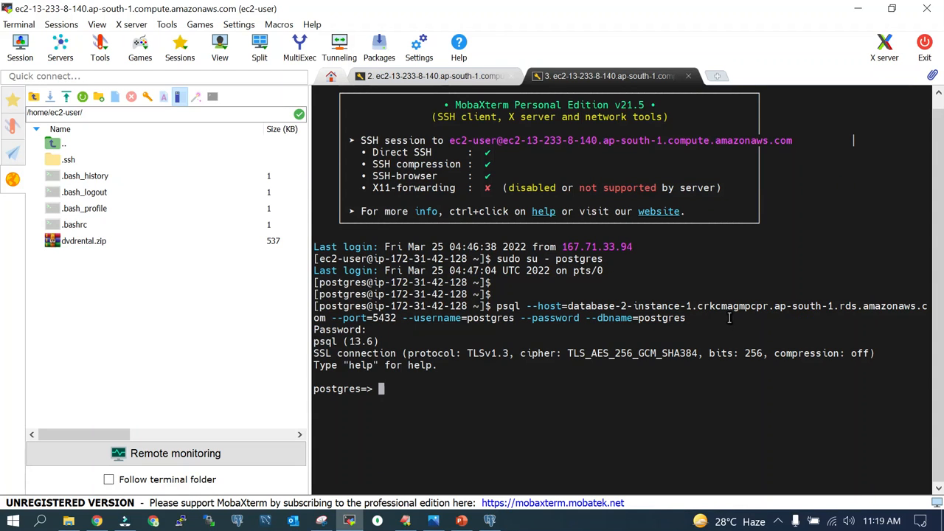
{"action": "type", "text": "\\l"}
List the Aurora databases with \l (postgres, rdsadmin, template0, template1), then return to pgAdmin 4.
{"action": "key", "text": "Return"}
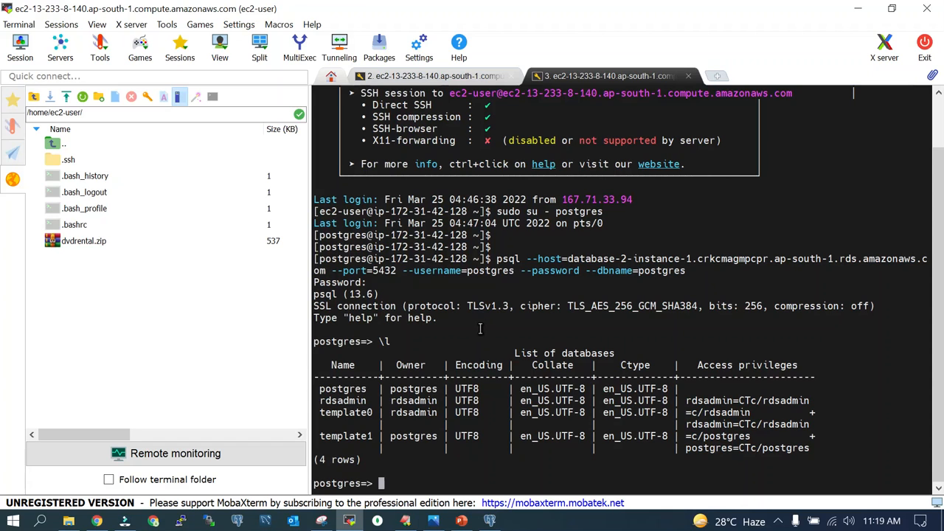
{"action": "left_click", "coordinate": [490, 521]}
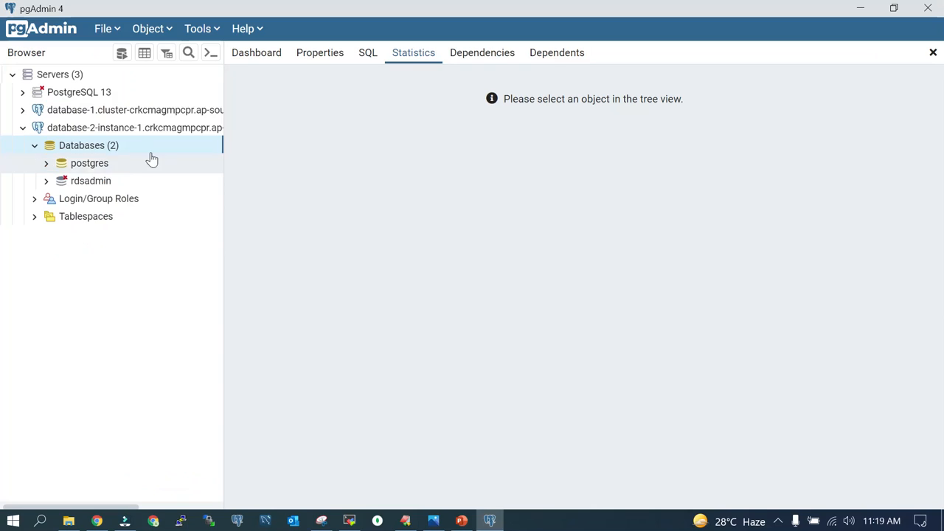